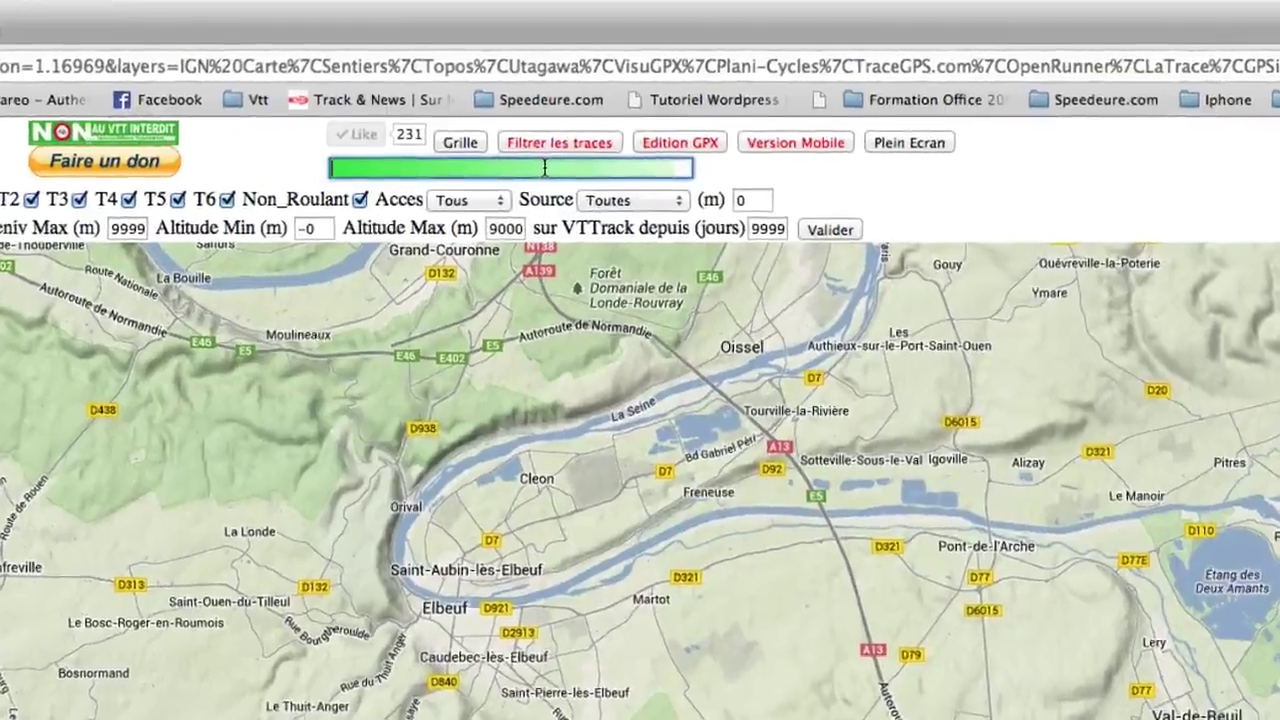
Search the map for Meysse, France, and centre the view on it.
type("eysse")
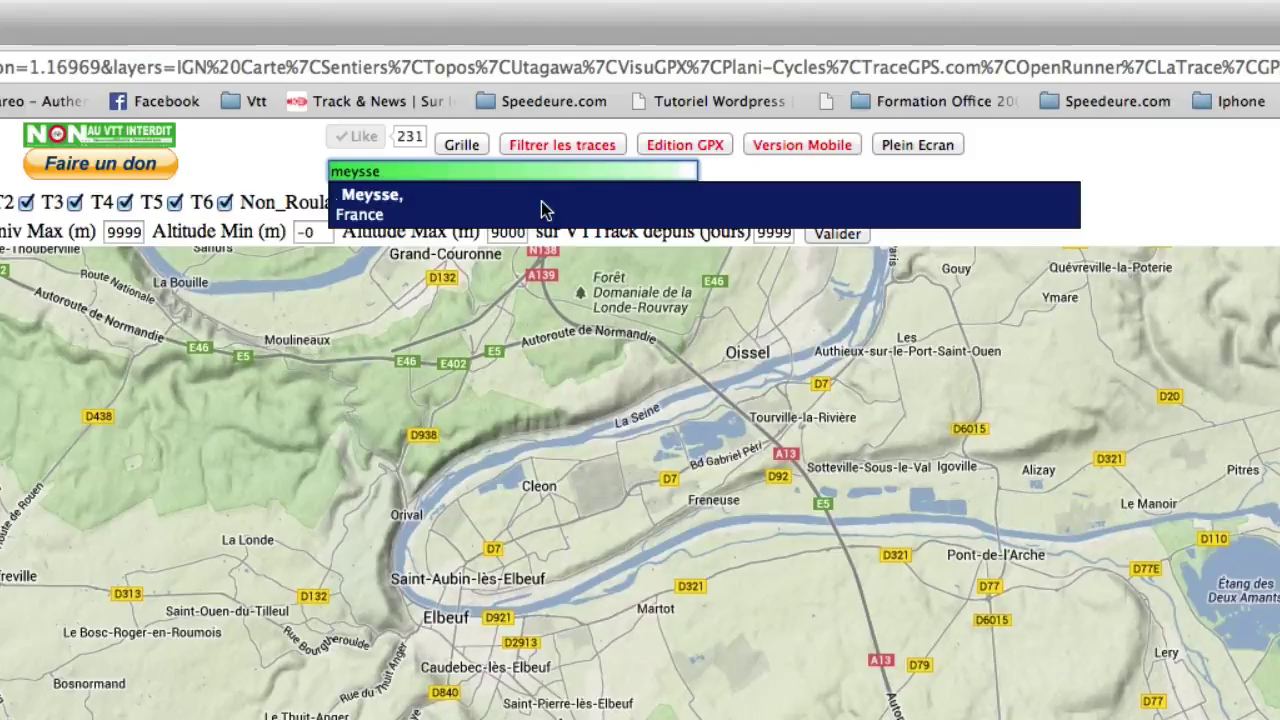
left_click(545, 210)
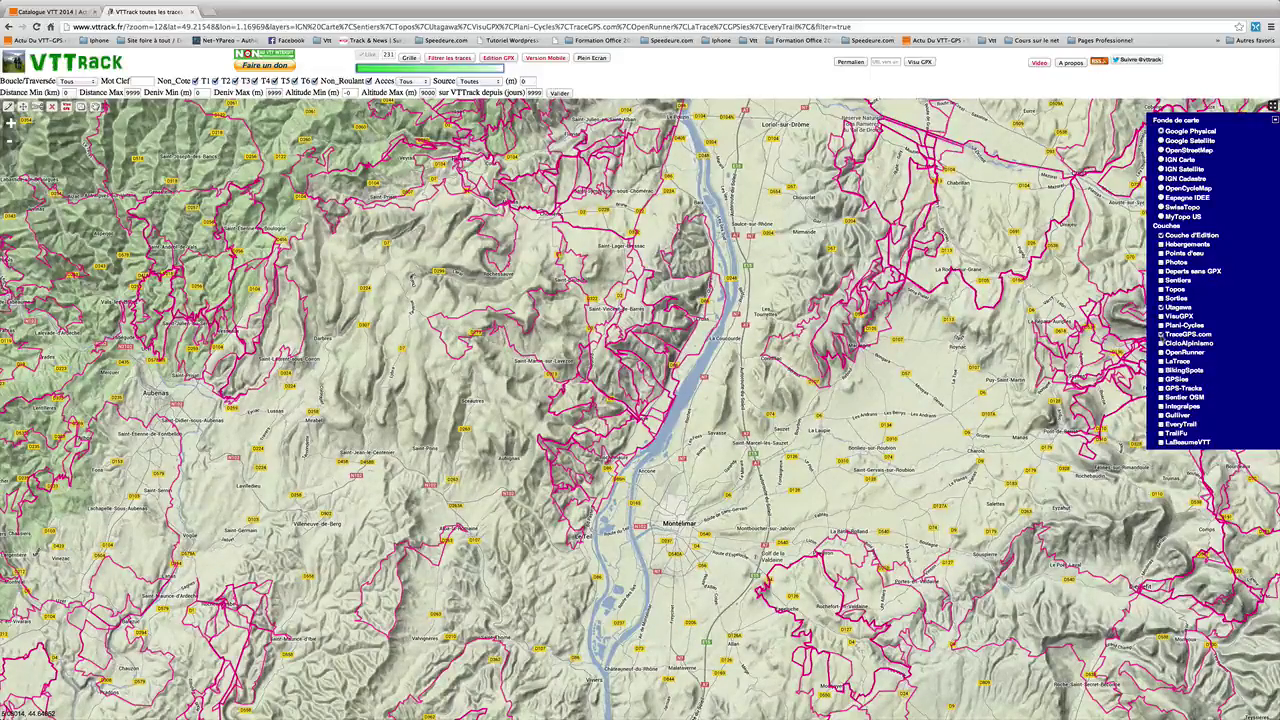
Turn on the OpenRunner track layer and limit the displayed tracks to Traversée.
left_click(1160, 379)
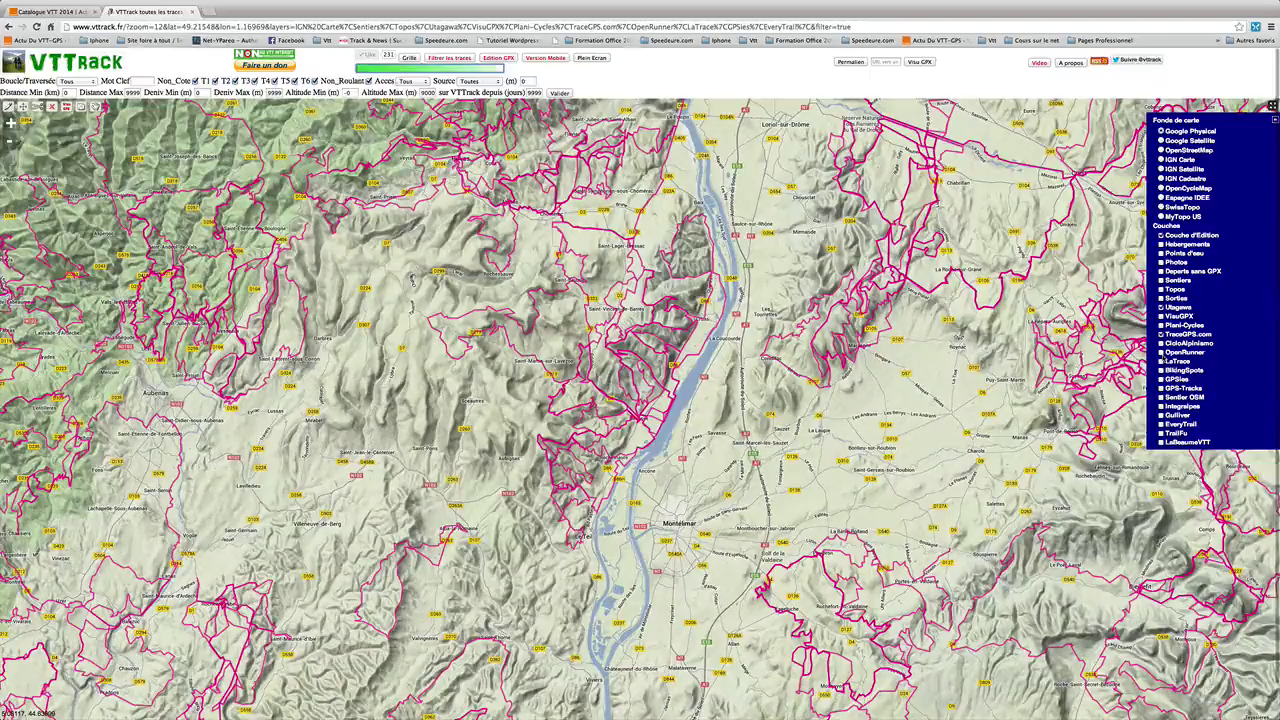
left_click(1161, 352)
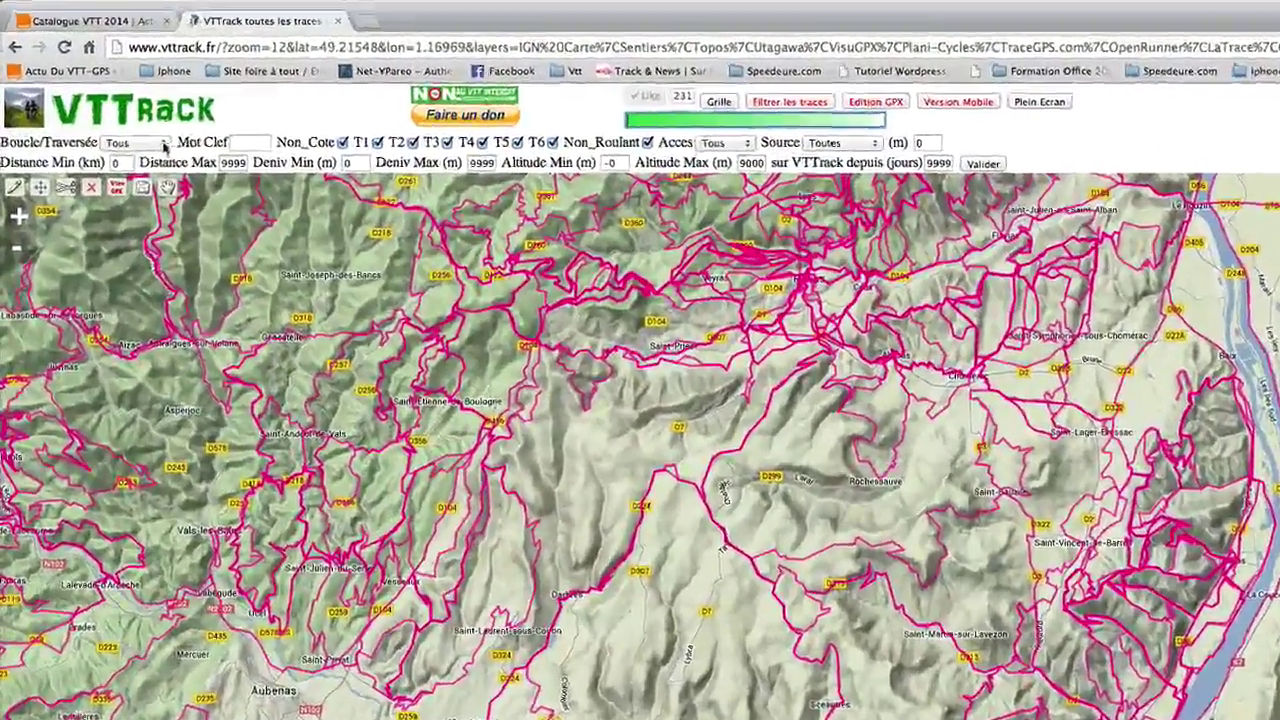
left_click(127, 111)
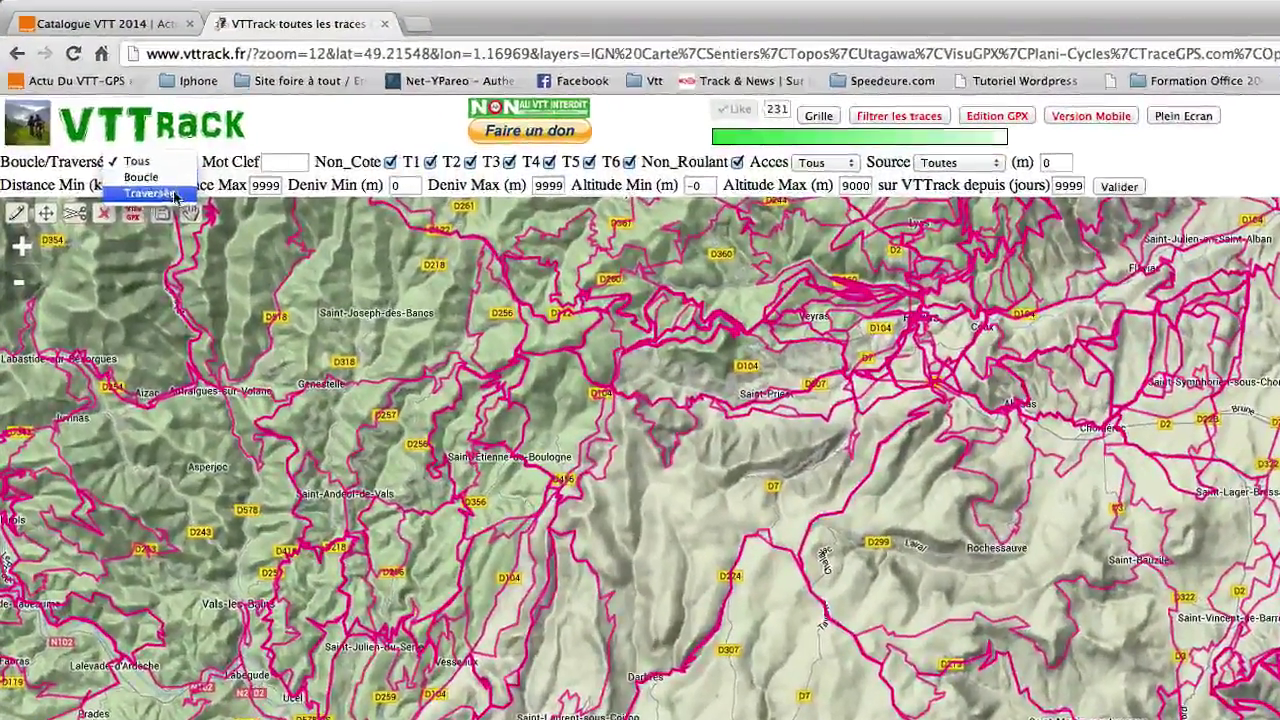
left_click(155, 182)
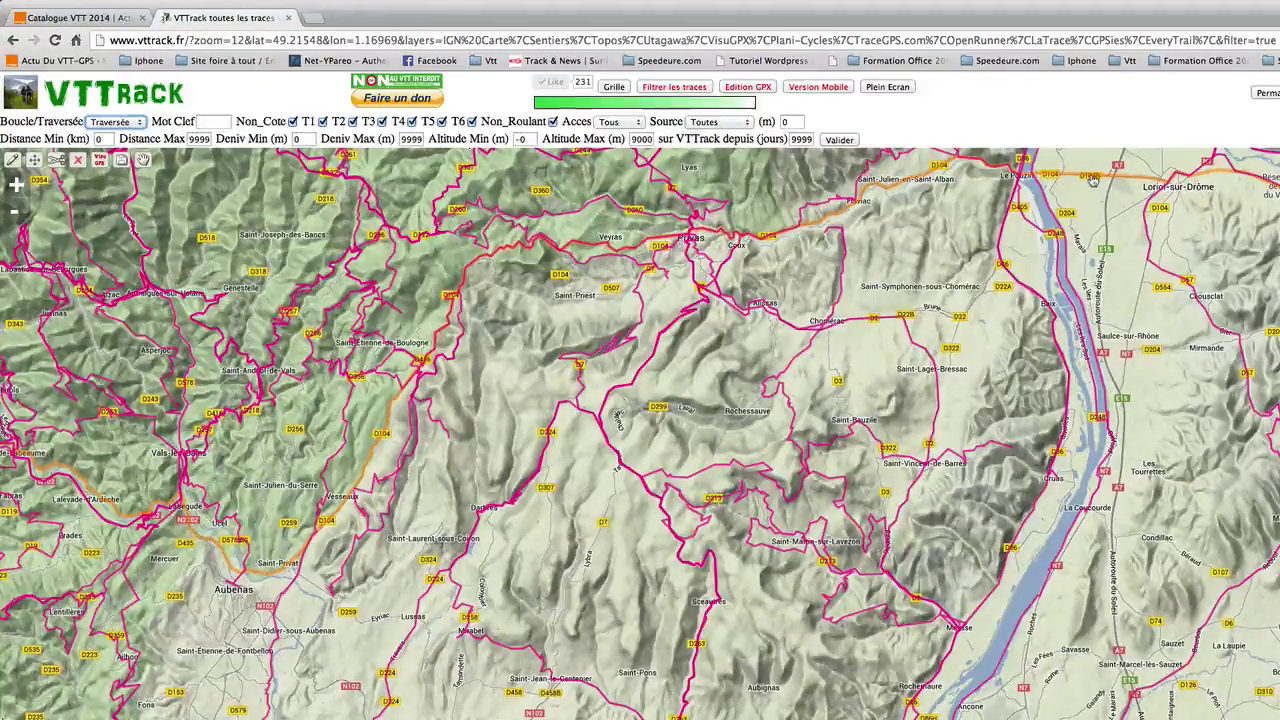
Set the track filters to a maximum distance of 150 km and a maximum elevation gain of 2500 m.
scroll(184, 136, "down", 1)
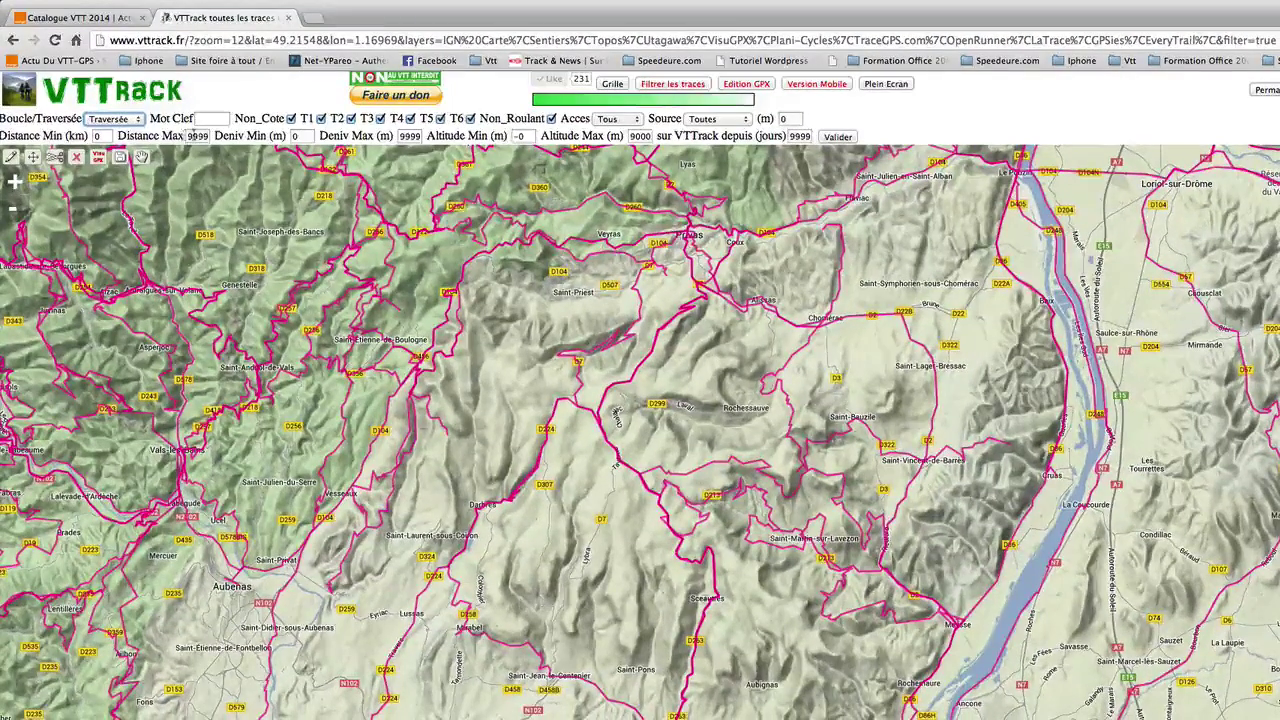
left_click(197, 137)
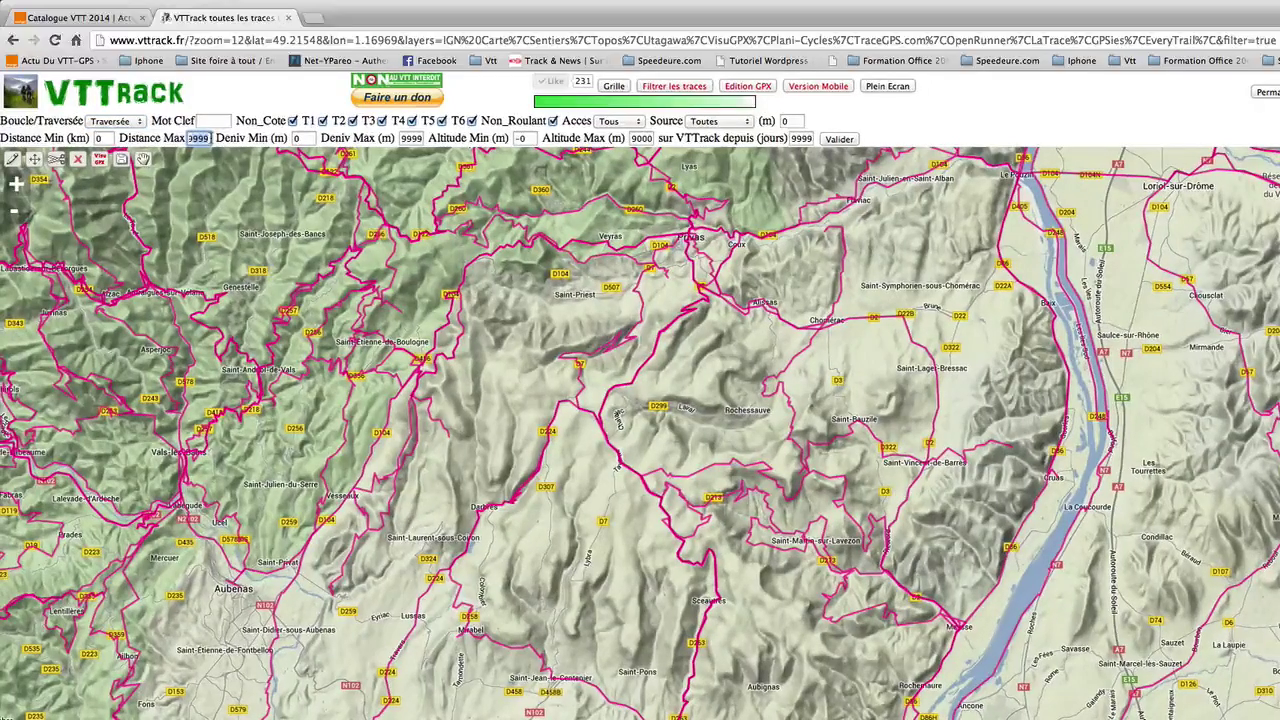
type("9150")
key("BackSpace")
key("BackSpace")
key("BackSpace")
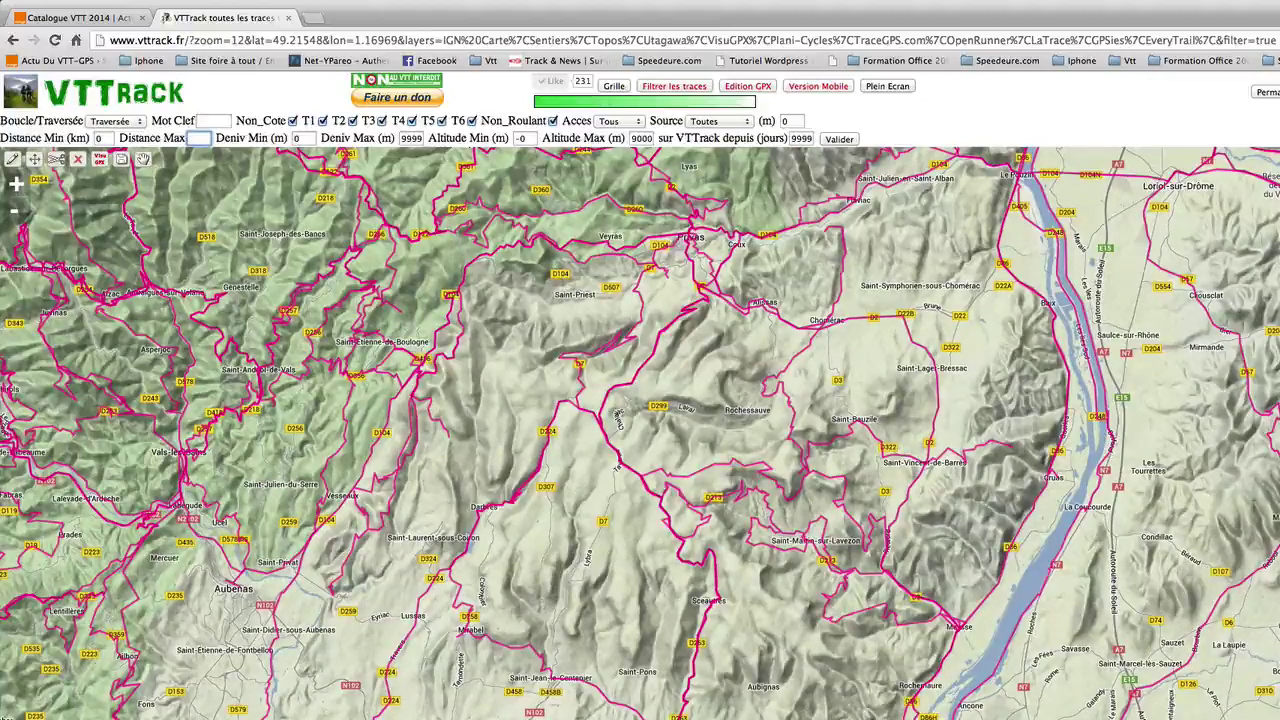
type("150")
double_click(406, 138)
type("200")
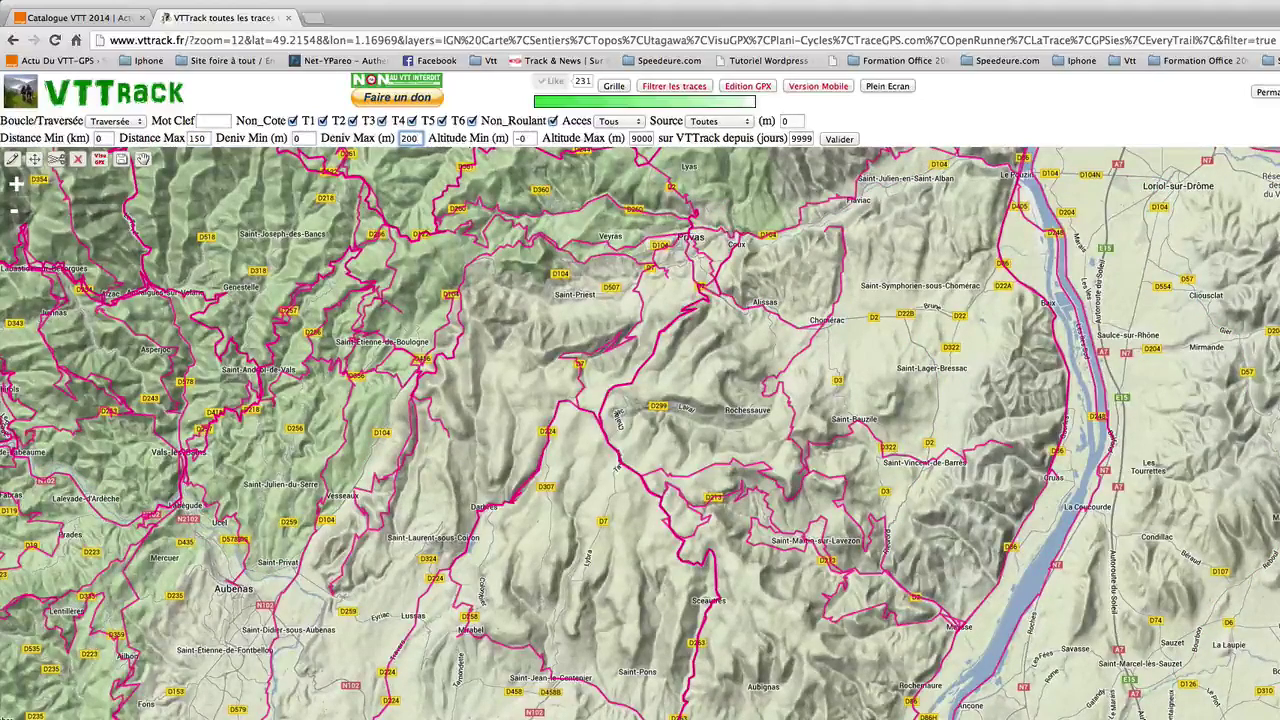
key("BackSpace")
key("BackSpace")
type("50")
type("0")
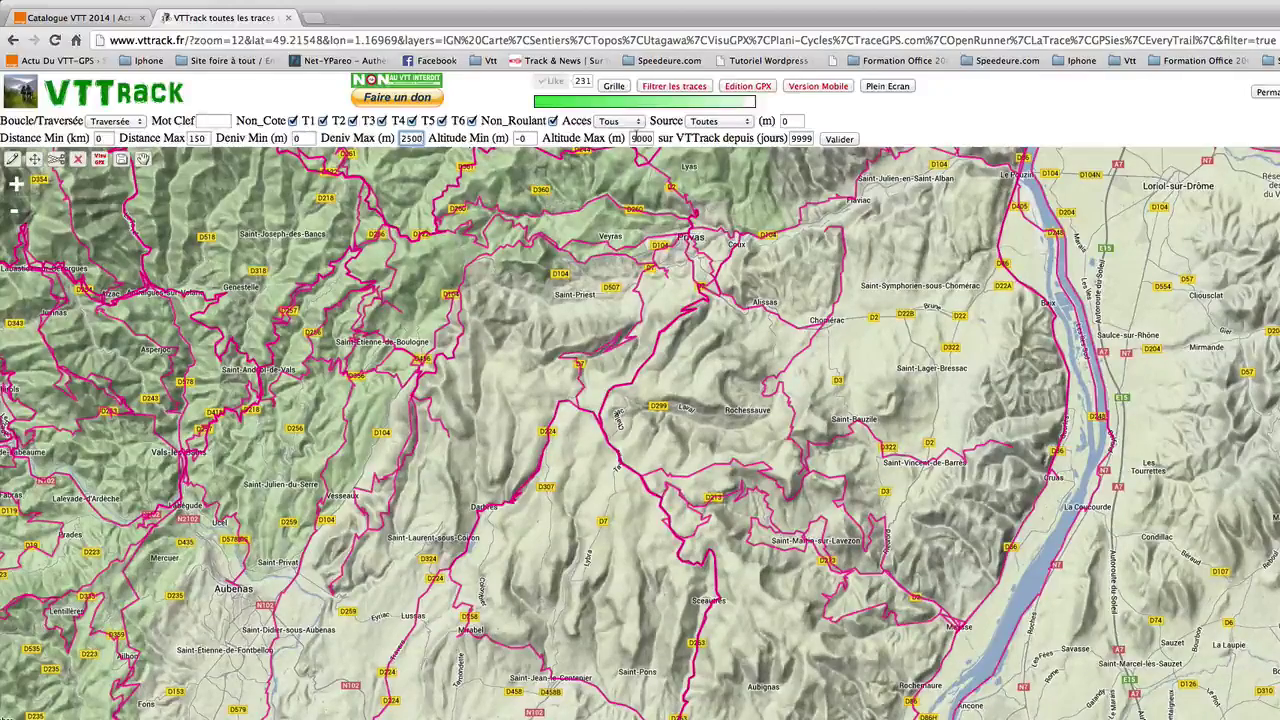
Apply the track filters and open the details of the Retour Vogüé track near Aubenas.
scroll(637, 137, "down", 1)
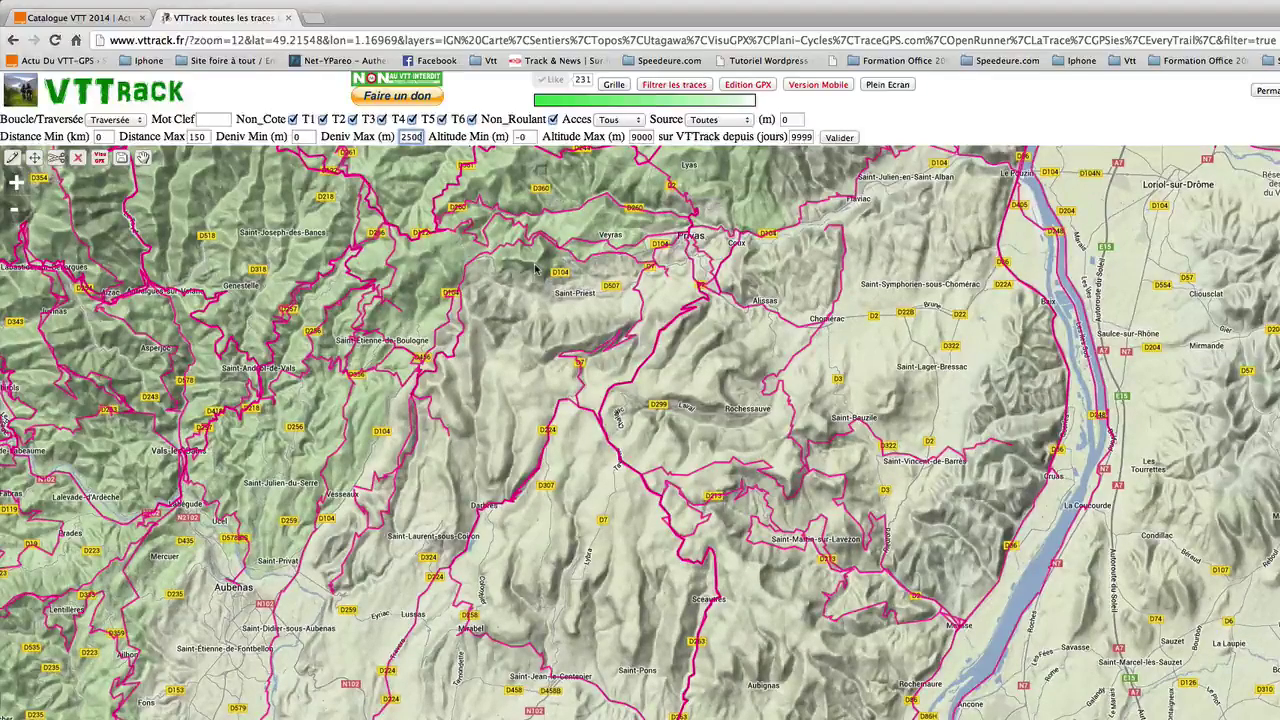
left_click(835, 139)
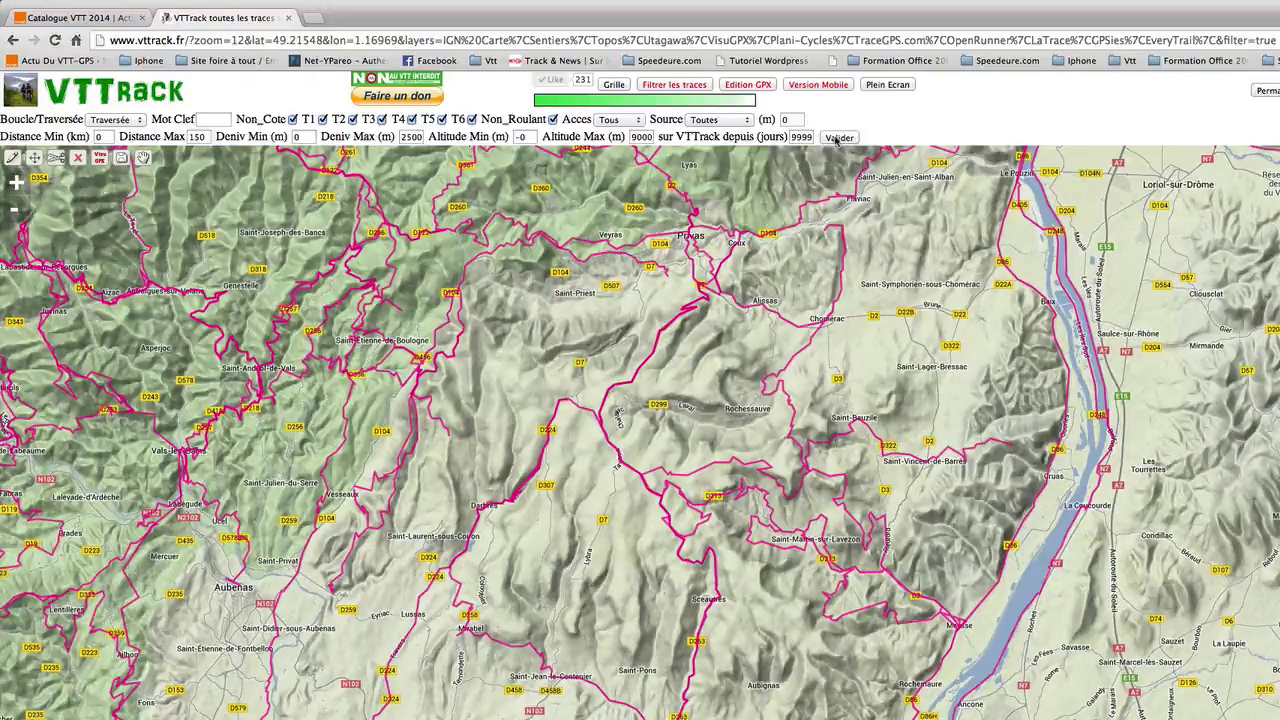
left_click(350, 403)
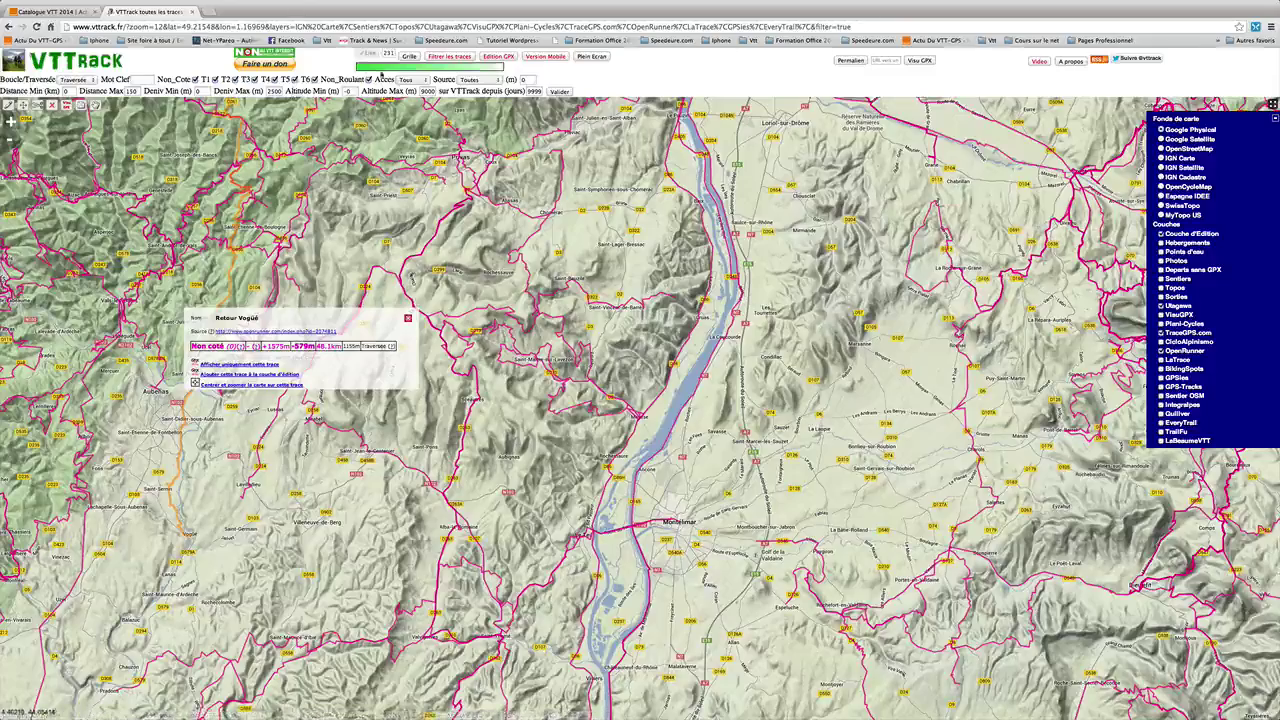
Search the map for Vatteville-la-Rue, France, and centre the view on it.
type("sottevill")
type("eville")
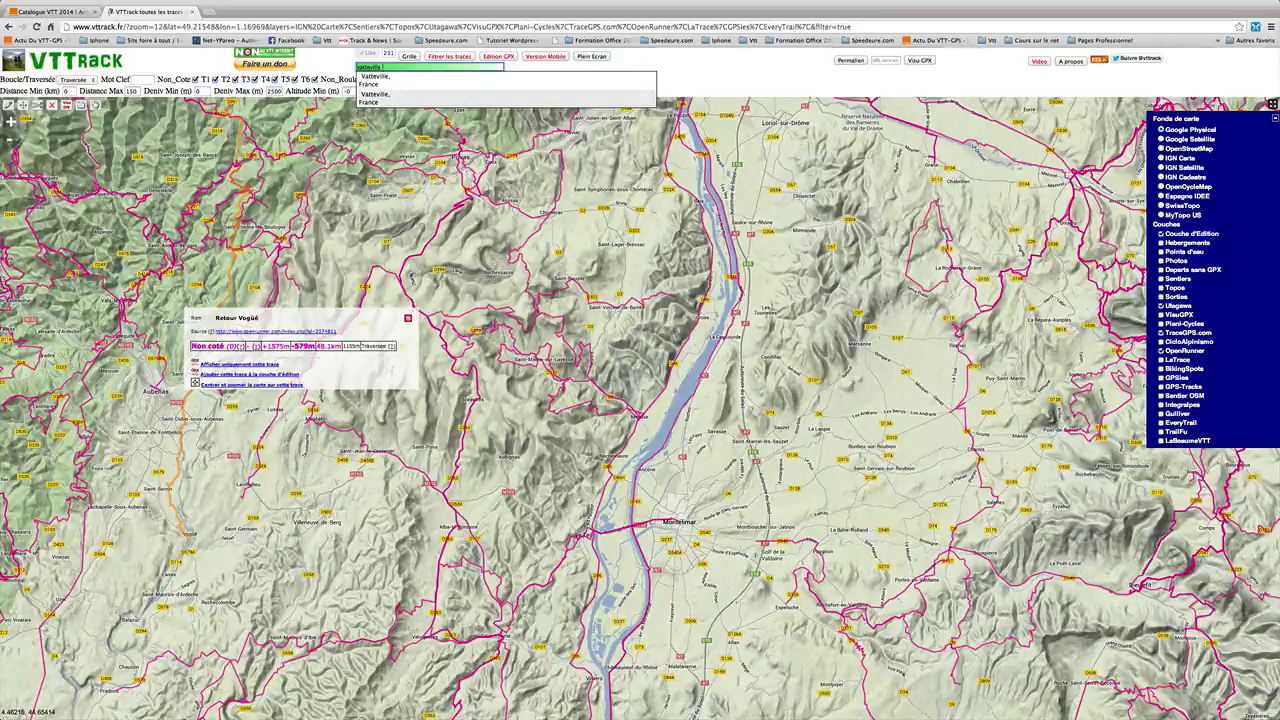
type(" la")
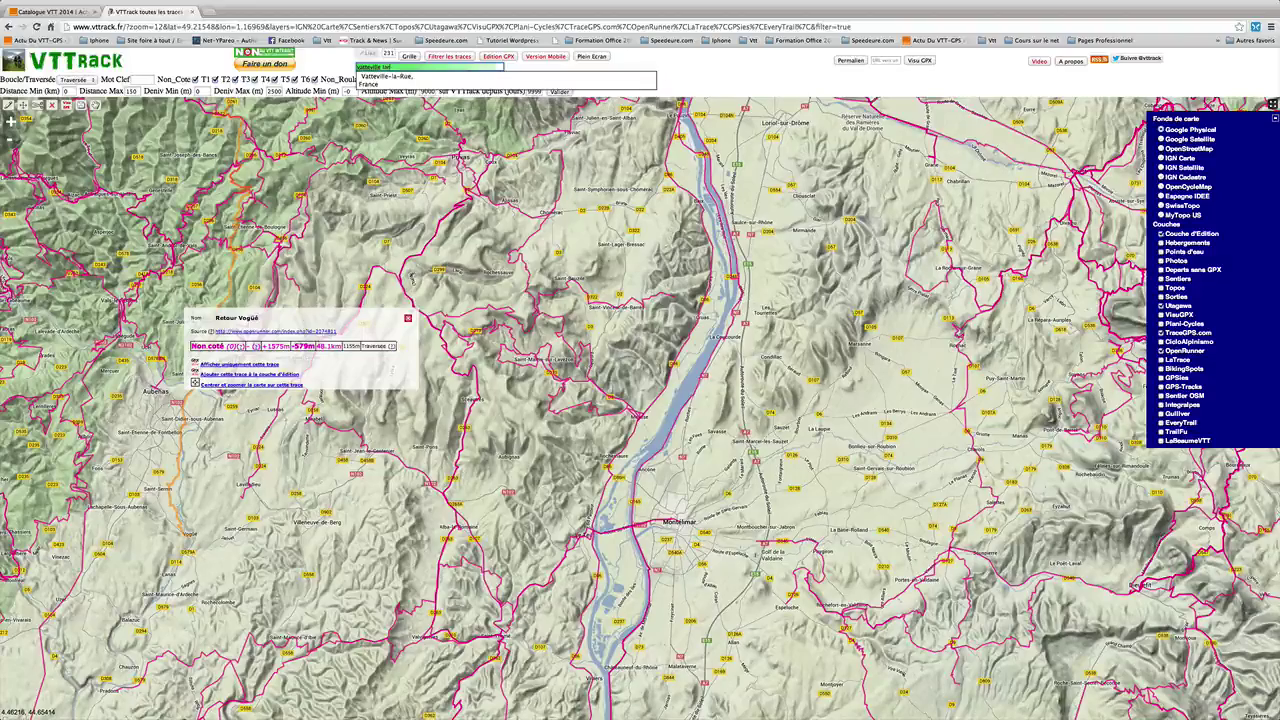
key("Down")
key("Return")
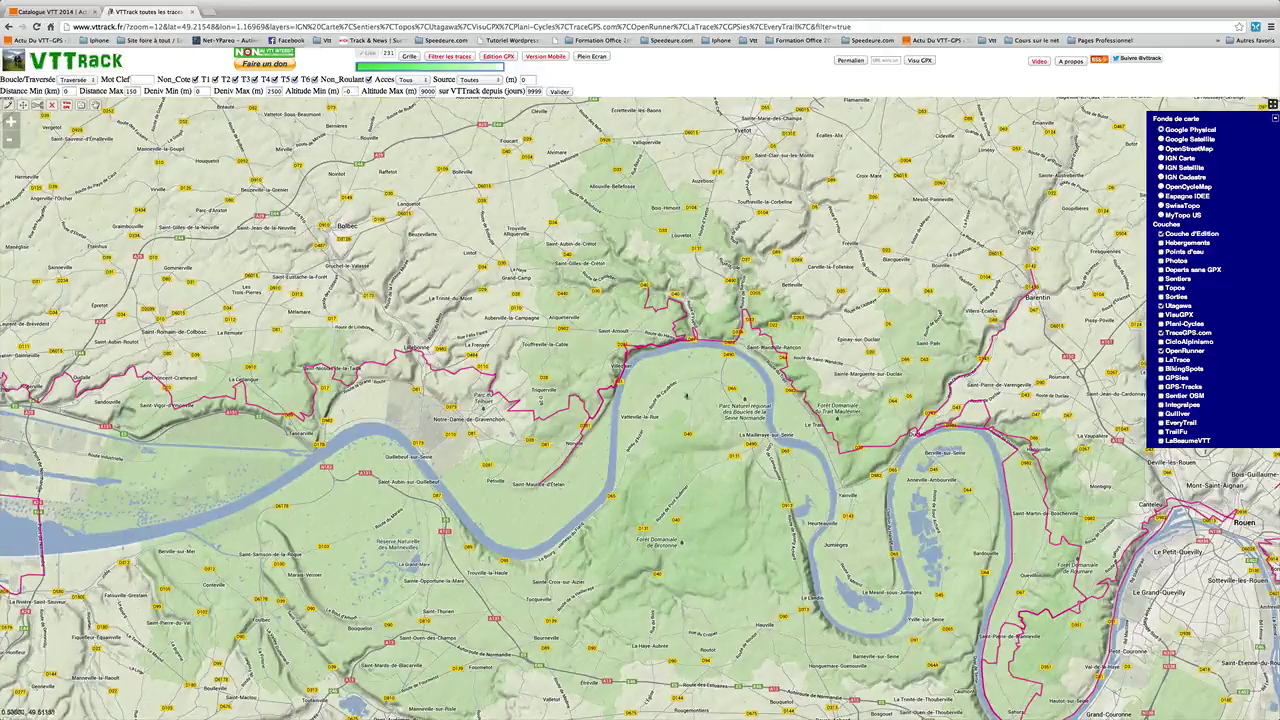
Change the track type filter to Boucle for the area around Vatteville-la-Rue.
left_click_drag(700, 420, 661, 376)
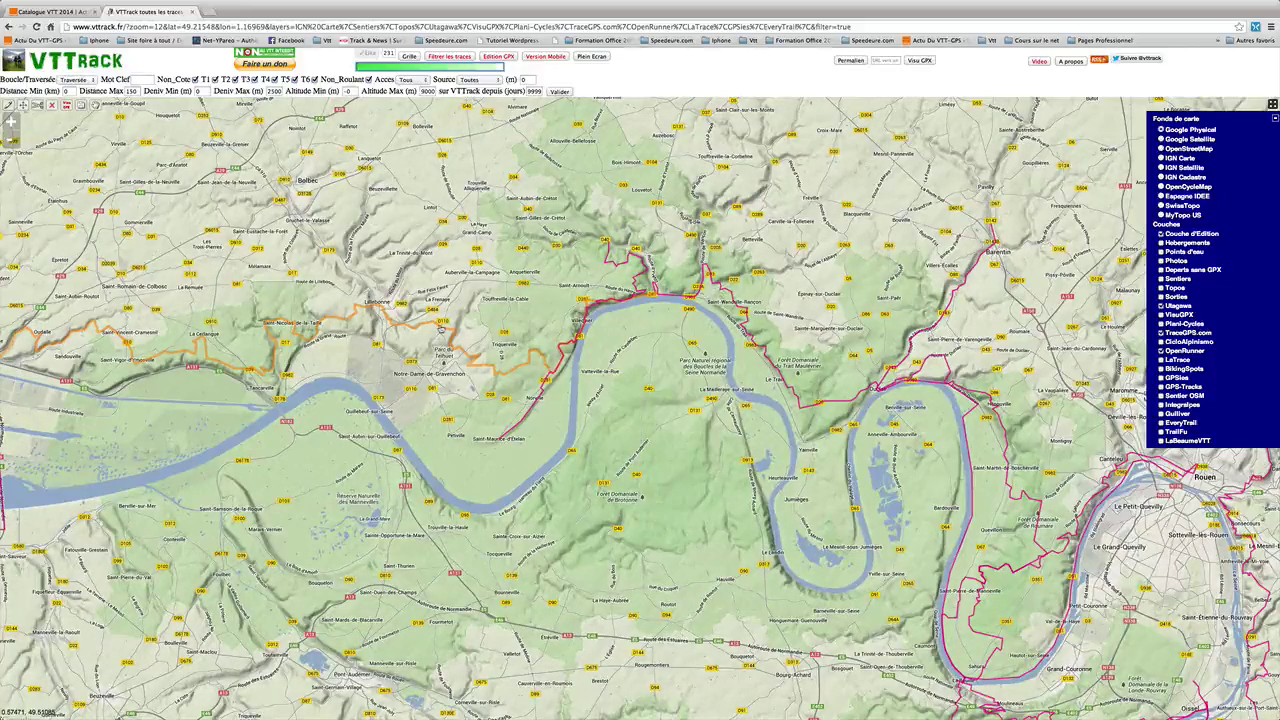
left_click(74, 79)
left_click(70, 72)
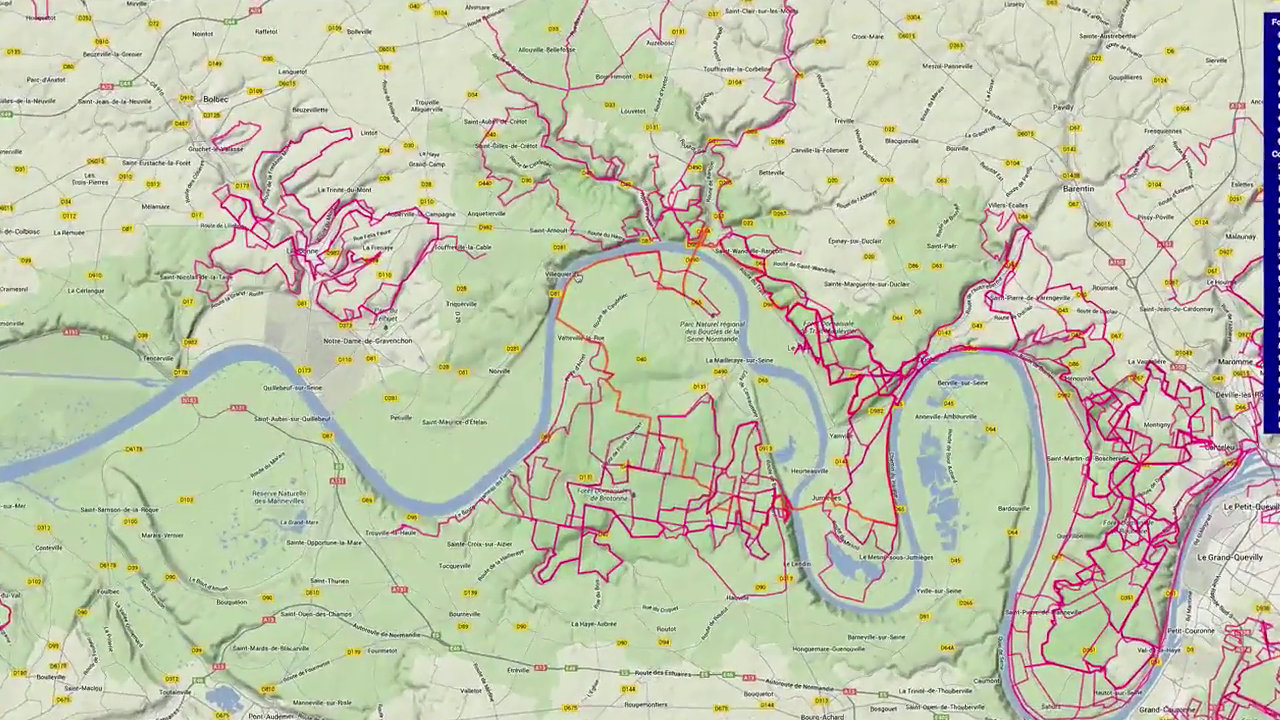
Add the tracks Randonnée en forêt de Brotonne and Forêt de Brotonne - Vatteville la Rue to the edit layer.
left_click(551, 489)
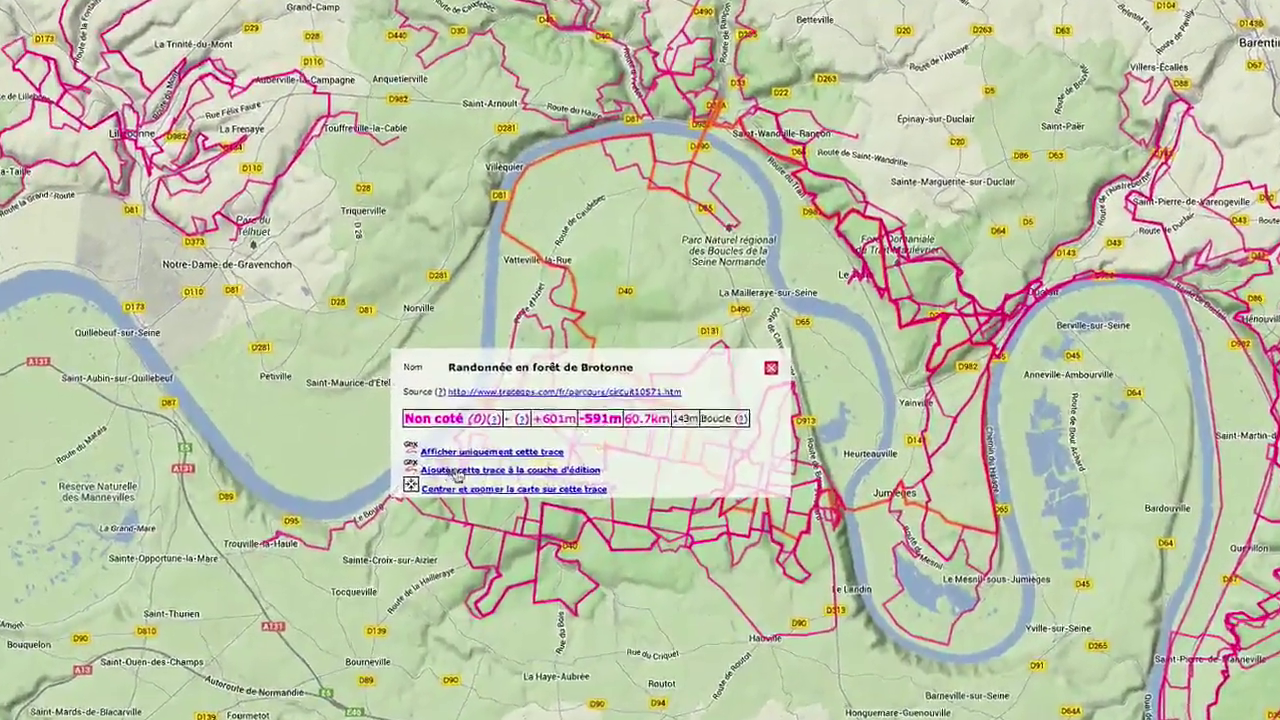
left_click(508, 476)
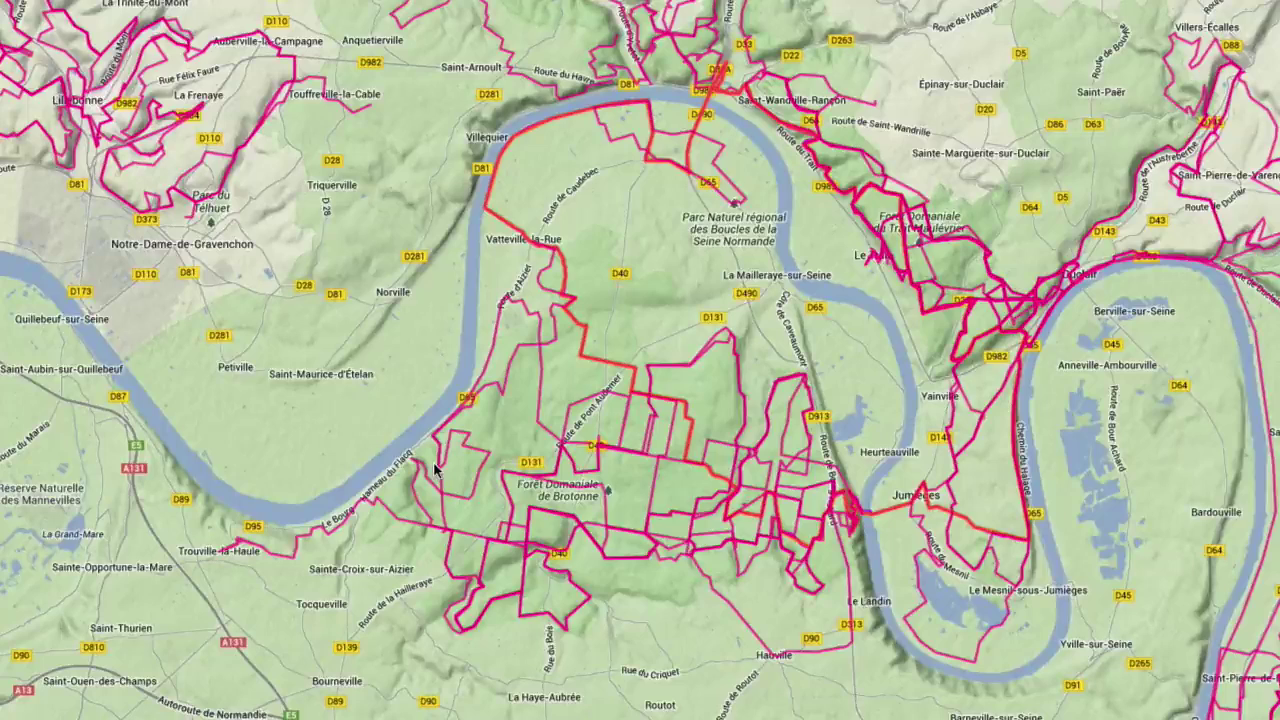
left_click(541, 280)
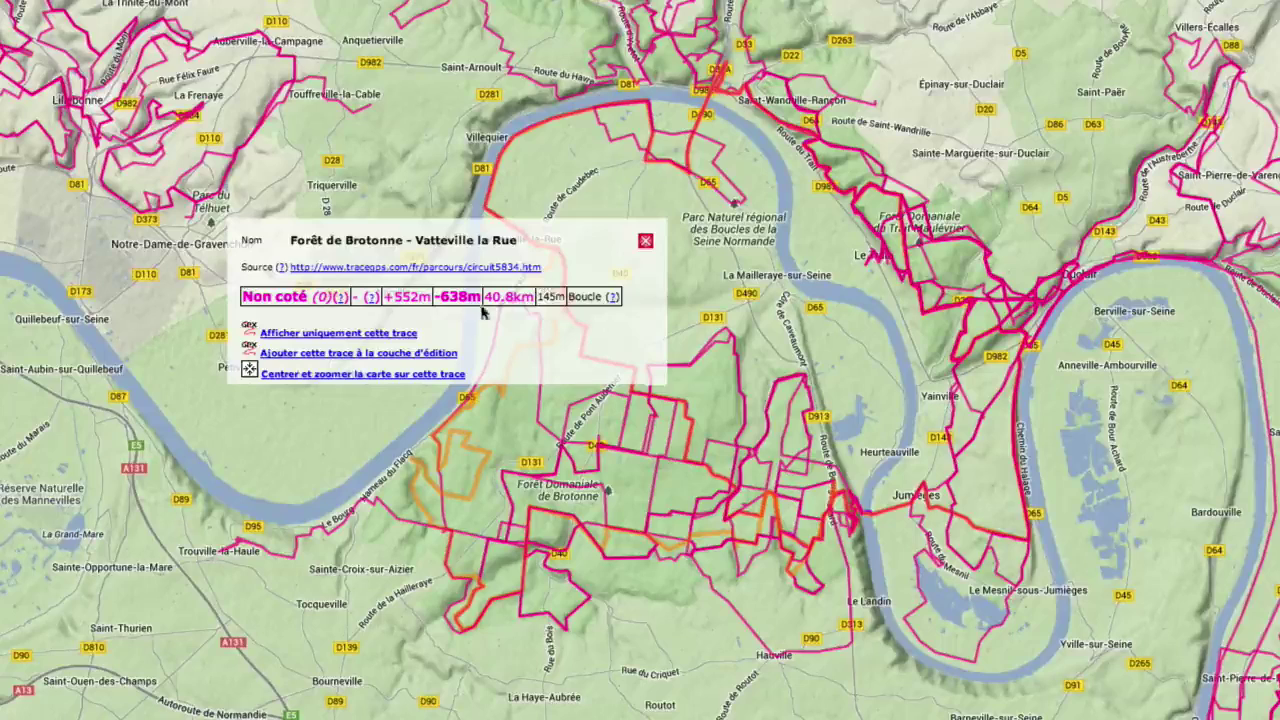
left_click(399, 353)
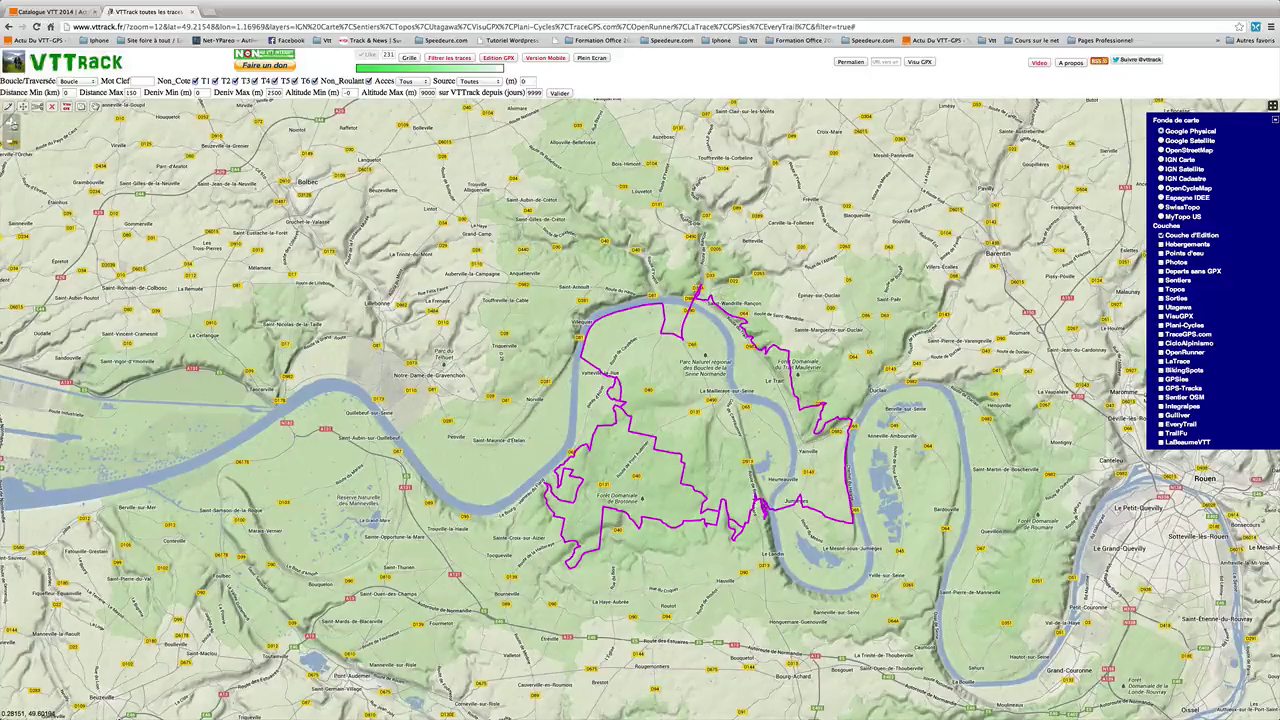
Cut the two overlapping tracks where they meet at Route de Bourg Achard, just west of the Seine.
left_click(12, 121)
left_click(12, 121)
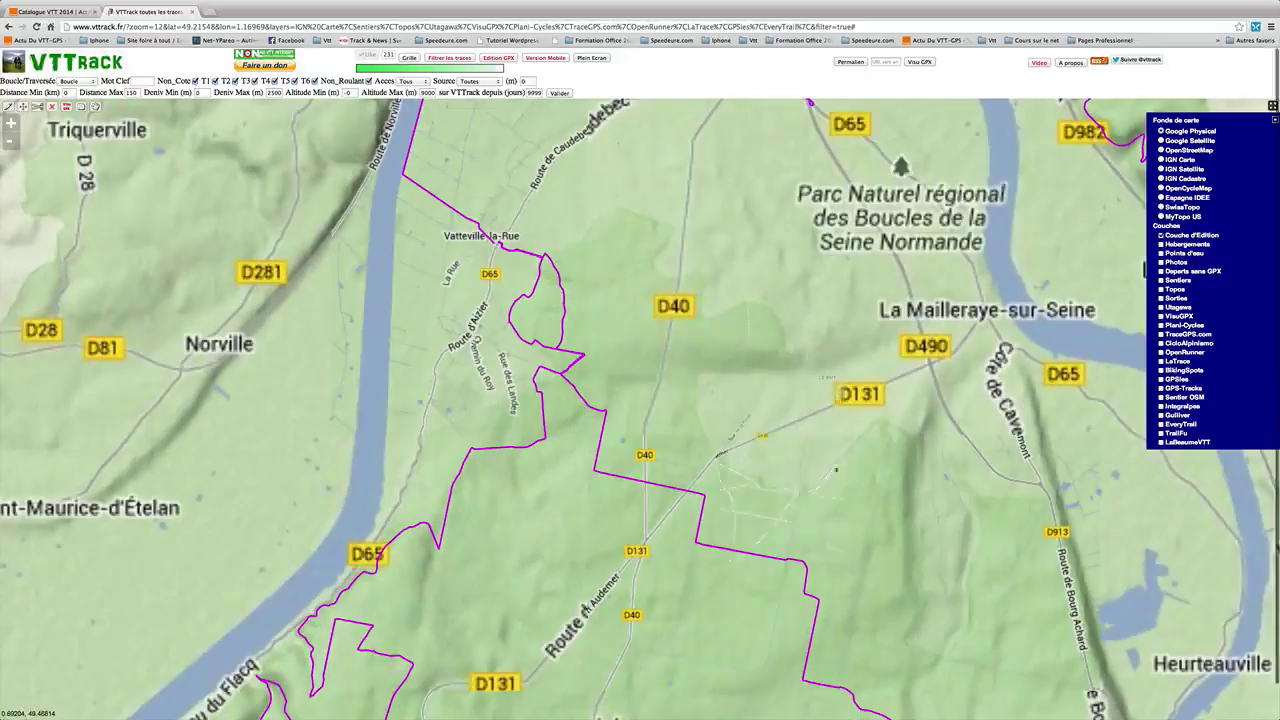
left_click_drag(867, 474, 490, 310)
left_click_drag(650, 560, 648, 386)
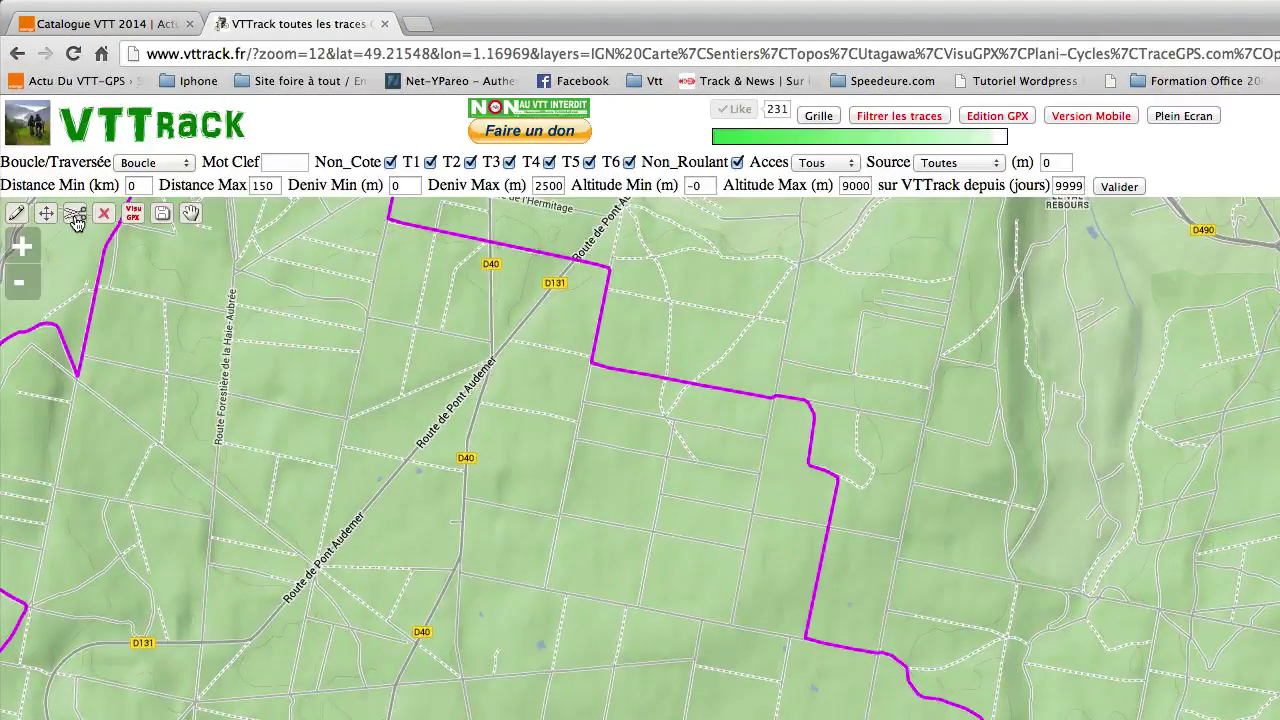
left_click(71, 207)
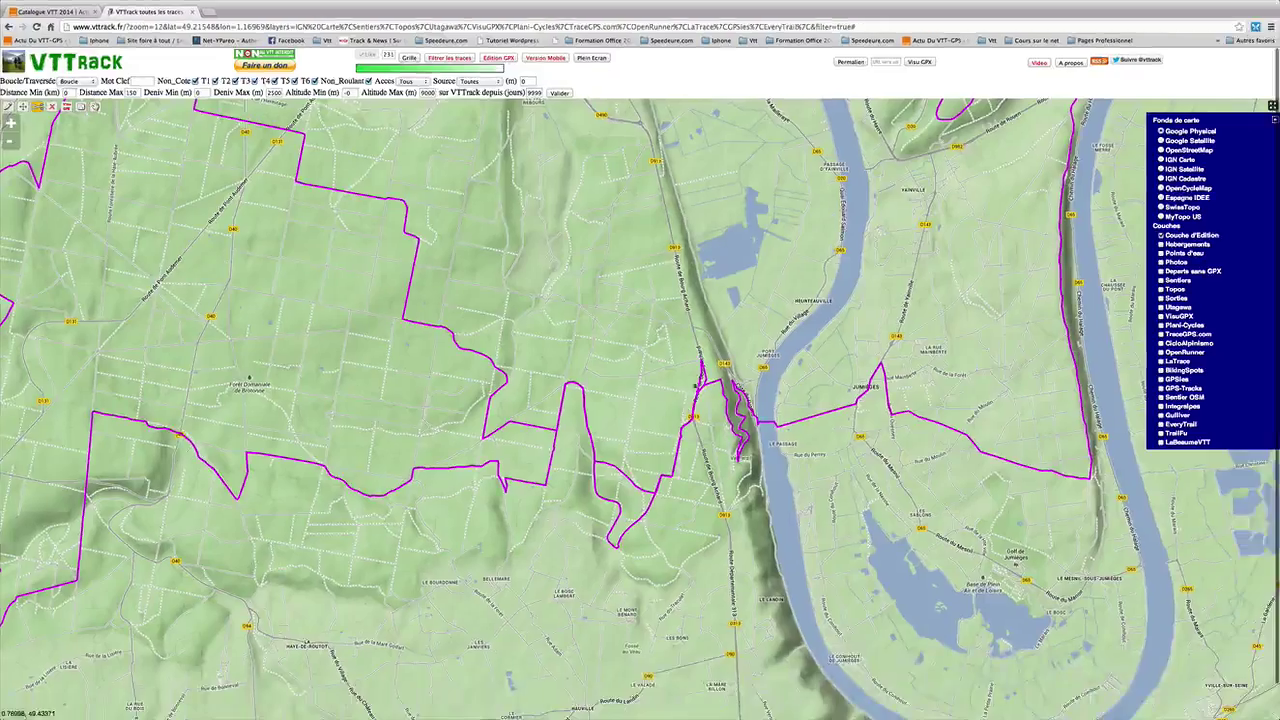
left_click(702, 384)
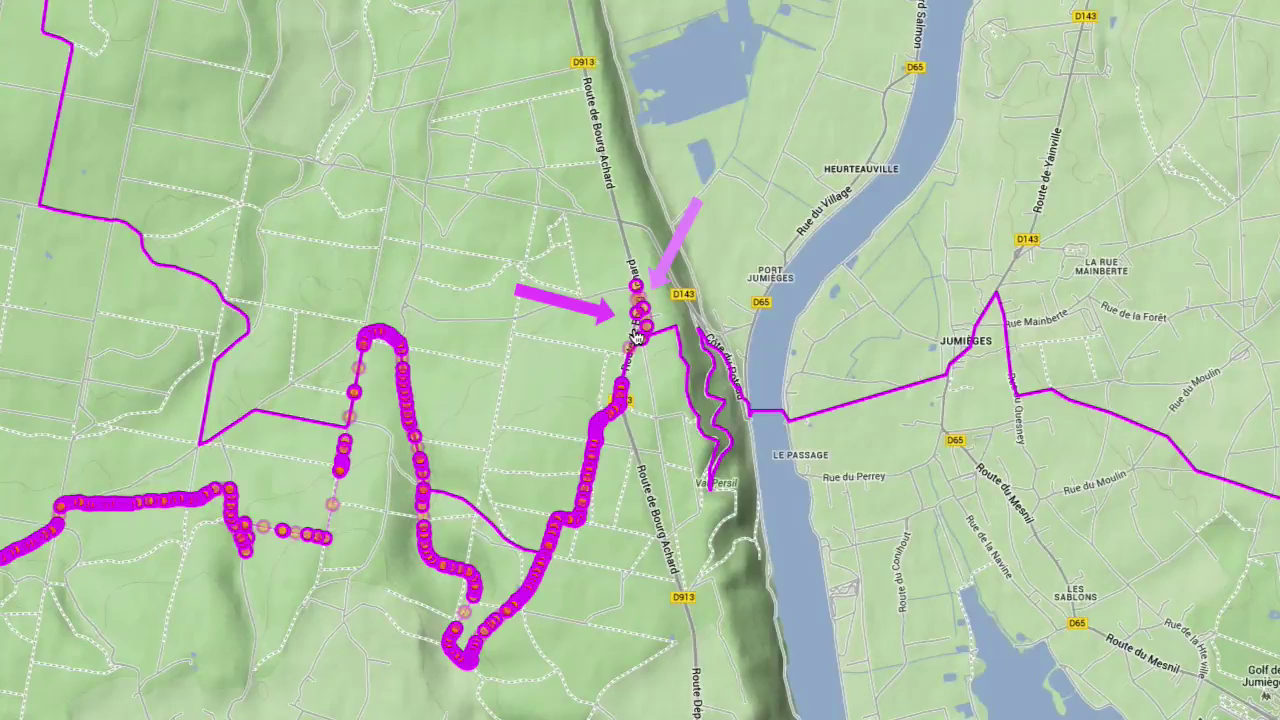
scroll(514, 404, "up", 1)
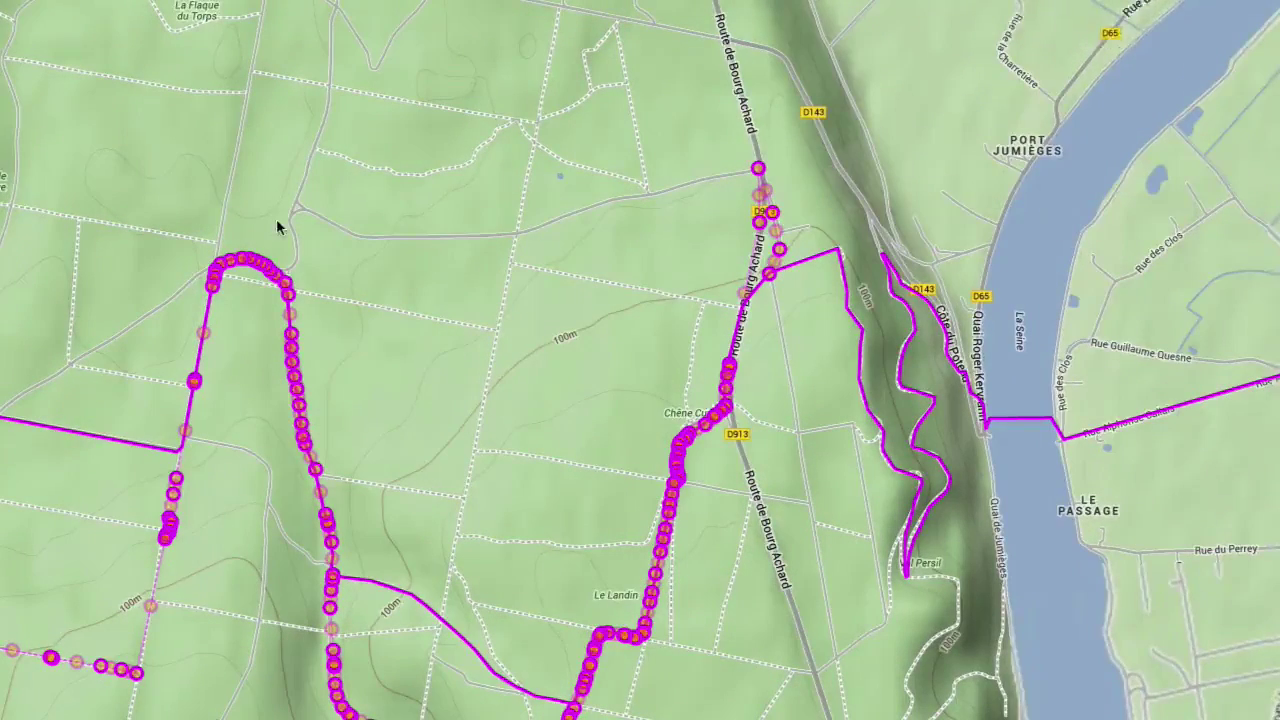
left_click_drag(675, 275, 431, 266)
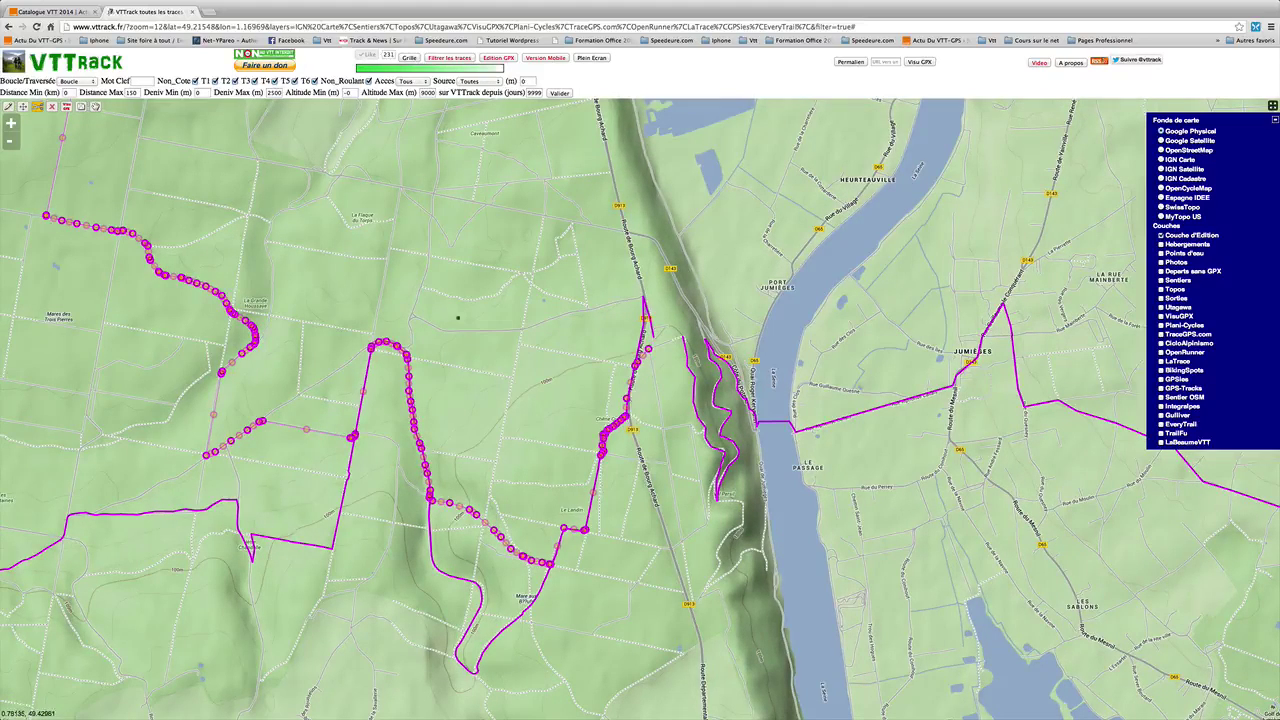
Cut the Randonnée en forêt de Brotonne track beside the D65 at Vatteville-la-Rue.
left_click_drag(380, 261, 505, 322)
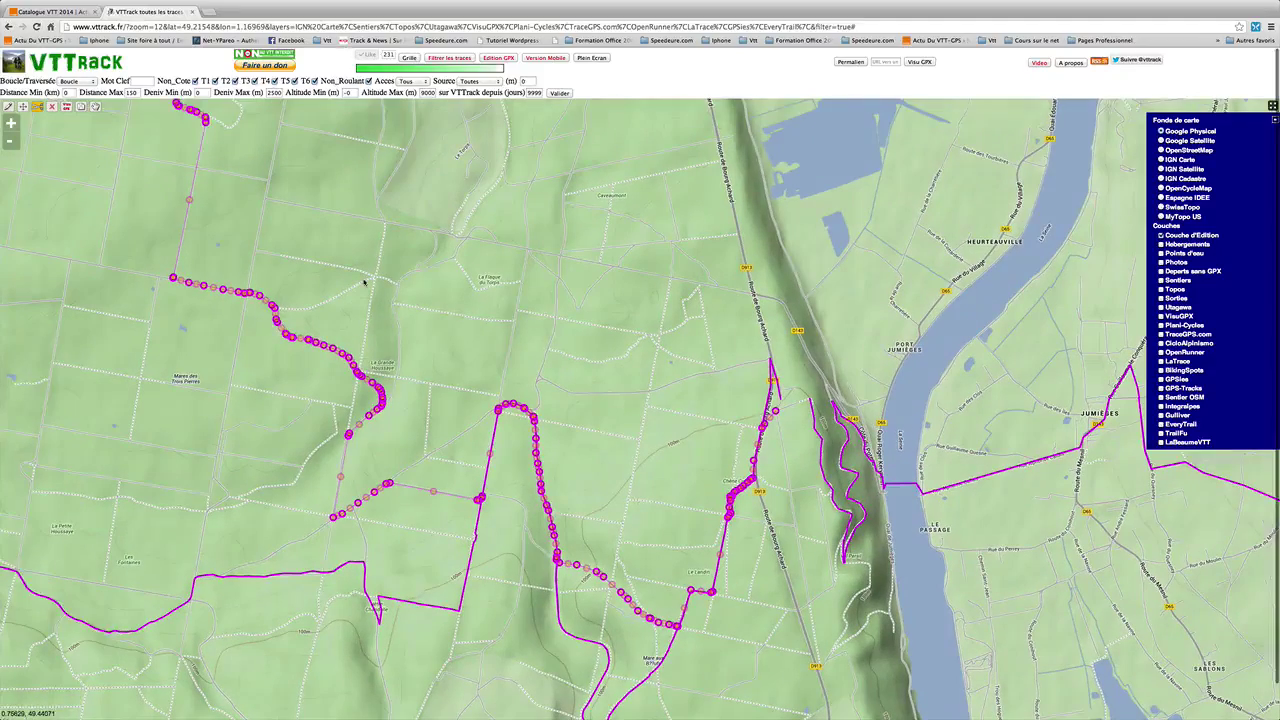
left_click_drag(363, 270, 556, 542)
left_click_drag(288, 352, 649, 573)
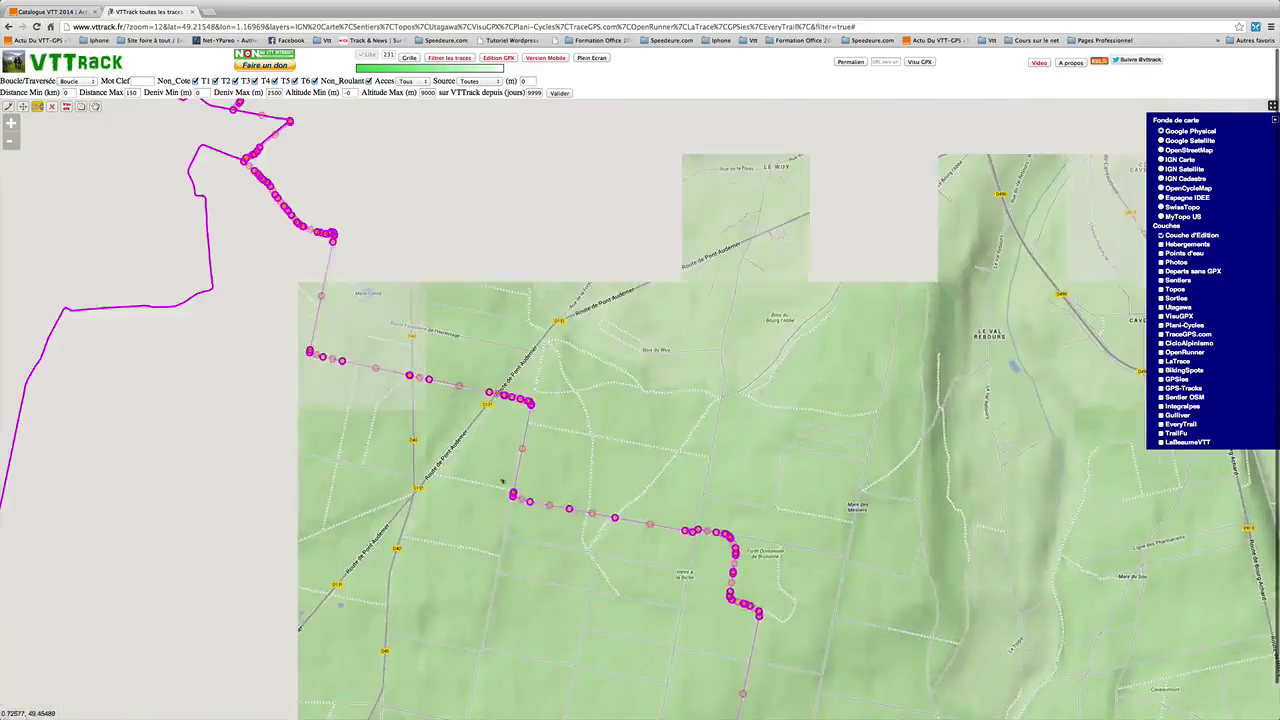
left_click_drag(357, 395, 455, 556)
left_click_drag(417, 307, 454, 418)
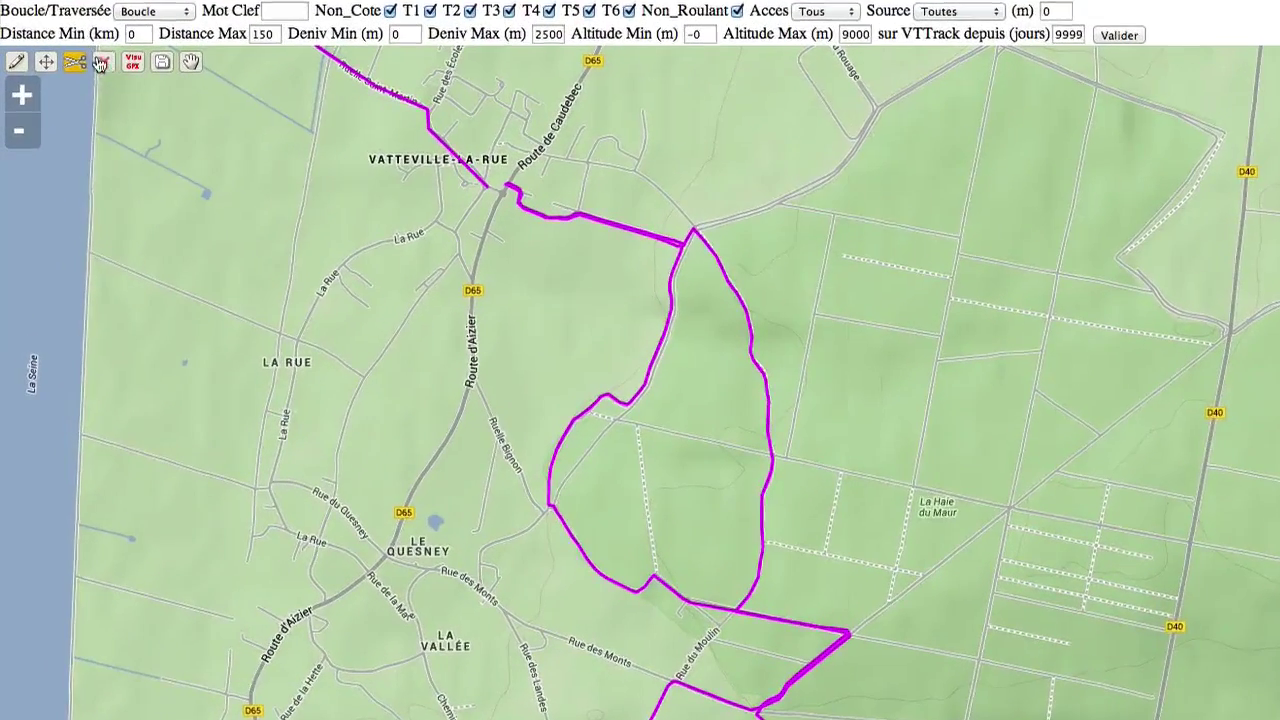
Delete the cut-off section of the Randonnée en forêt de Brotonne track between Vatteville-la-Rue and Route de Bourg Achard.
left_click(103, 62)
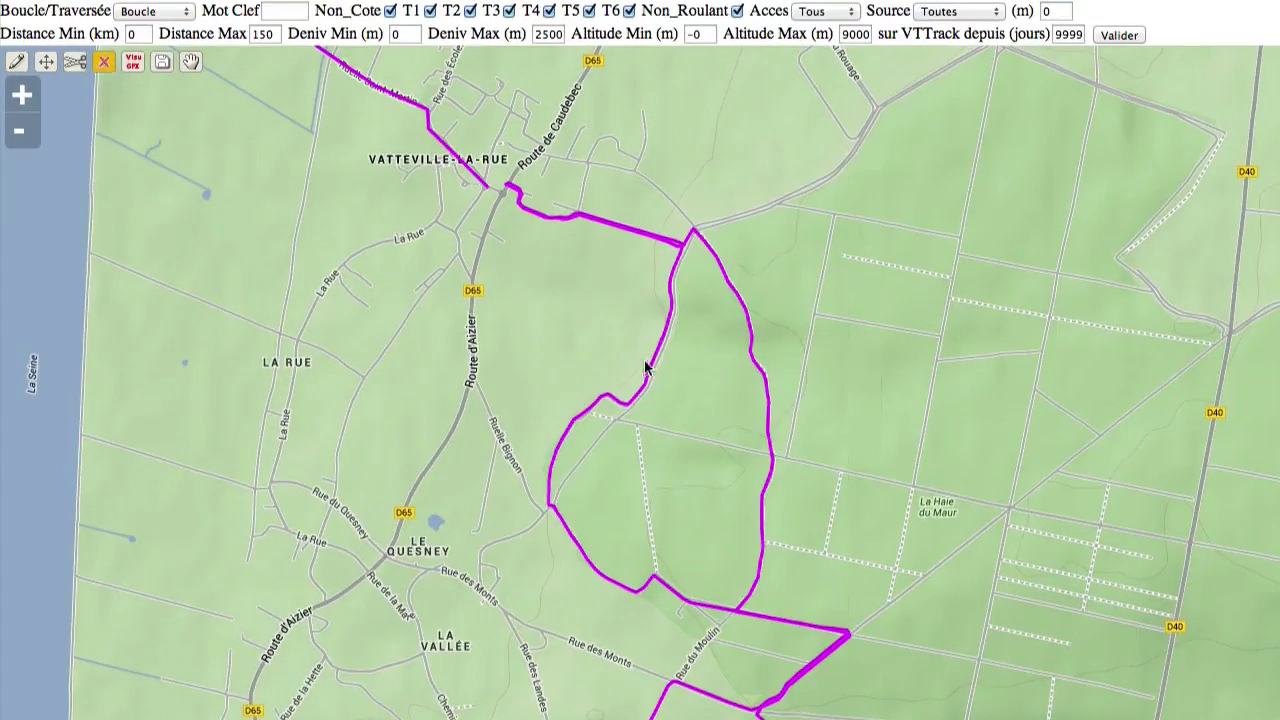
left_click(768, 386)
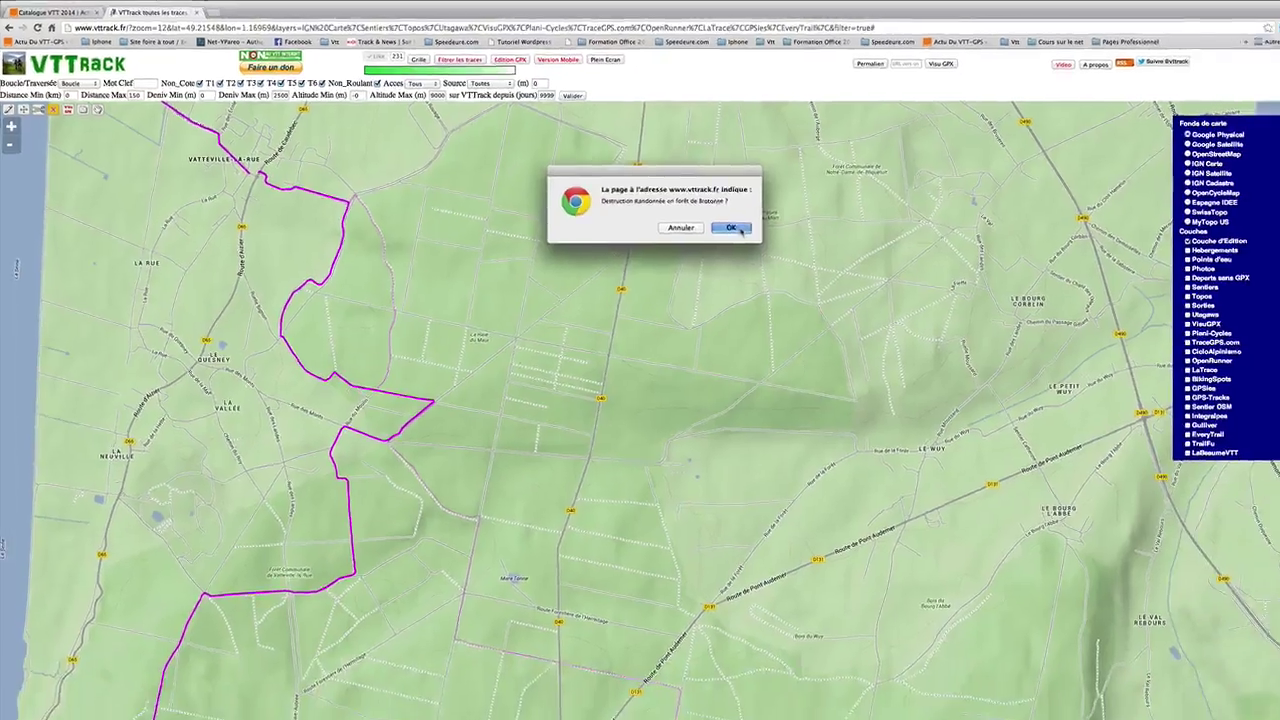
left_click(1010, 316)
left_click_drag(687, 381, 613, 278)
left_click_drag(758, 494, 654, 306)
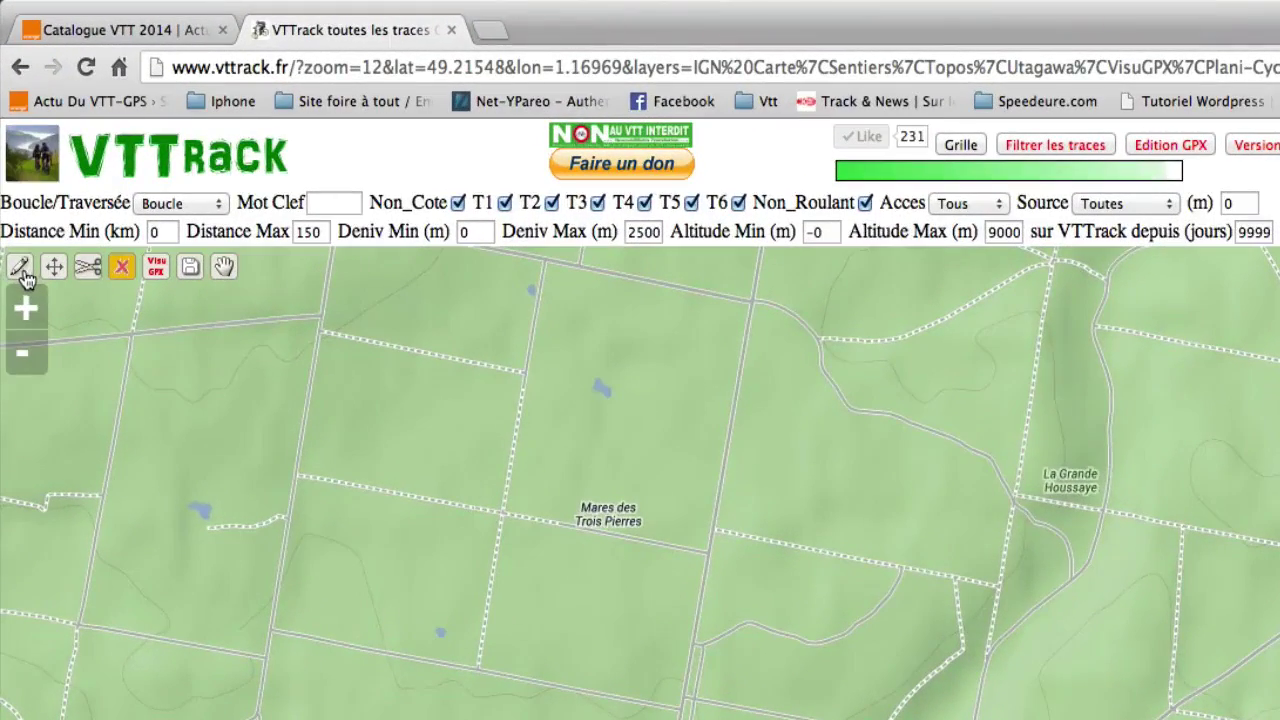
Draw a connecting segment from the track end on the slope west of Côte du Poteau to the track end at Route de Bourg Achard.
left_click(22, 272)
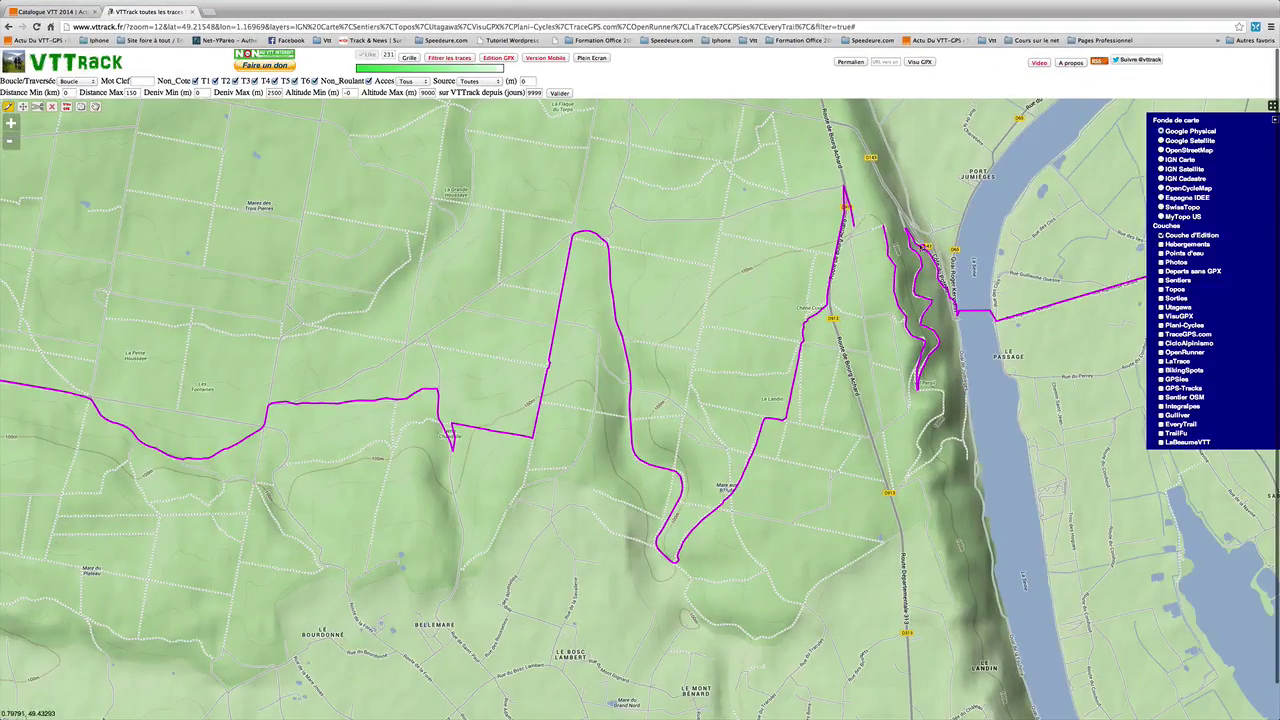
left_click(884, 226)
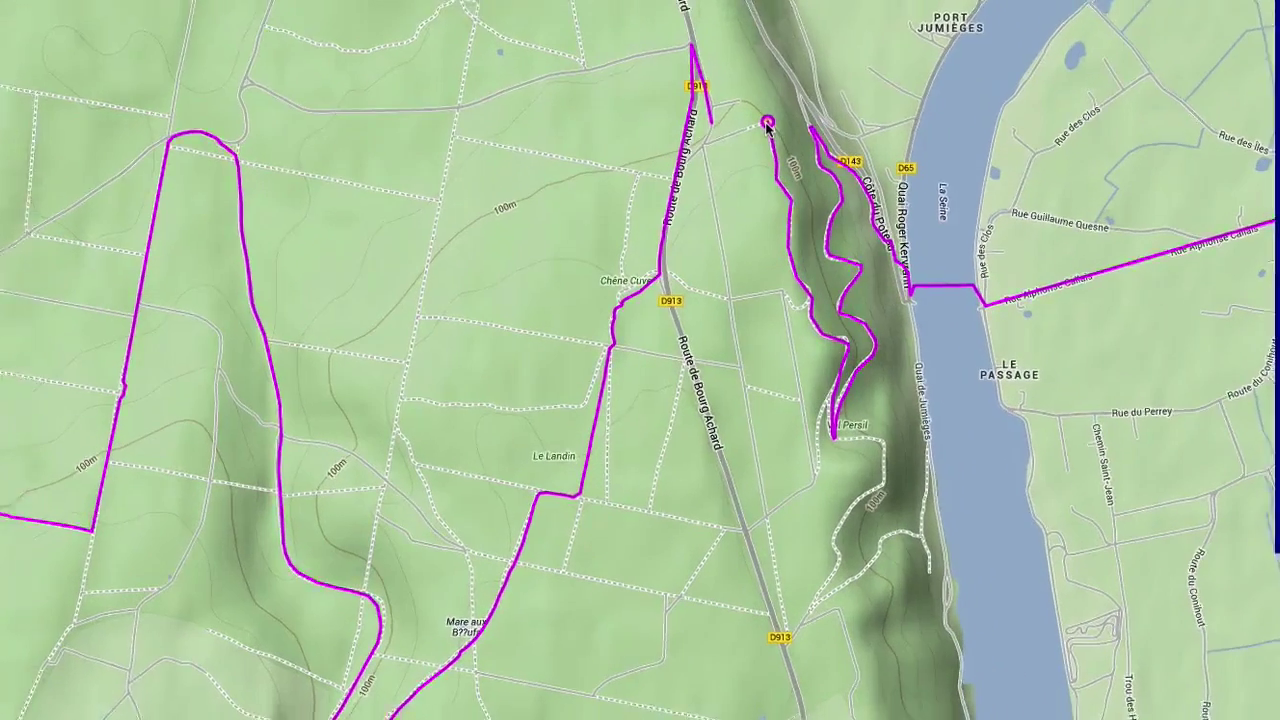
left_click(896, 228)
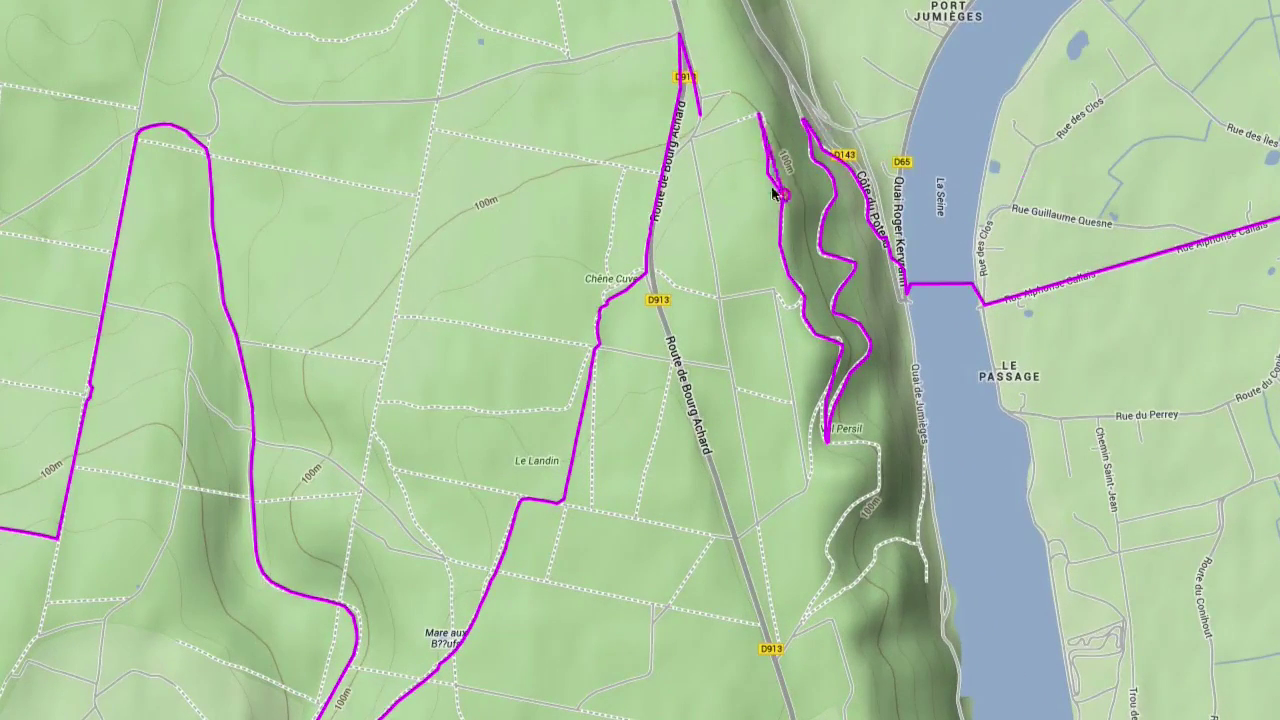
left_click(694, 138)
left_click(700, 115)
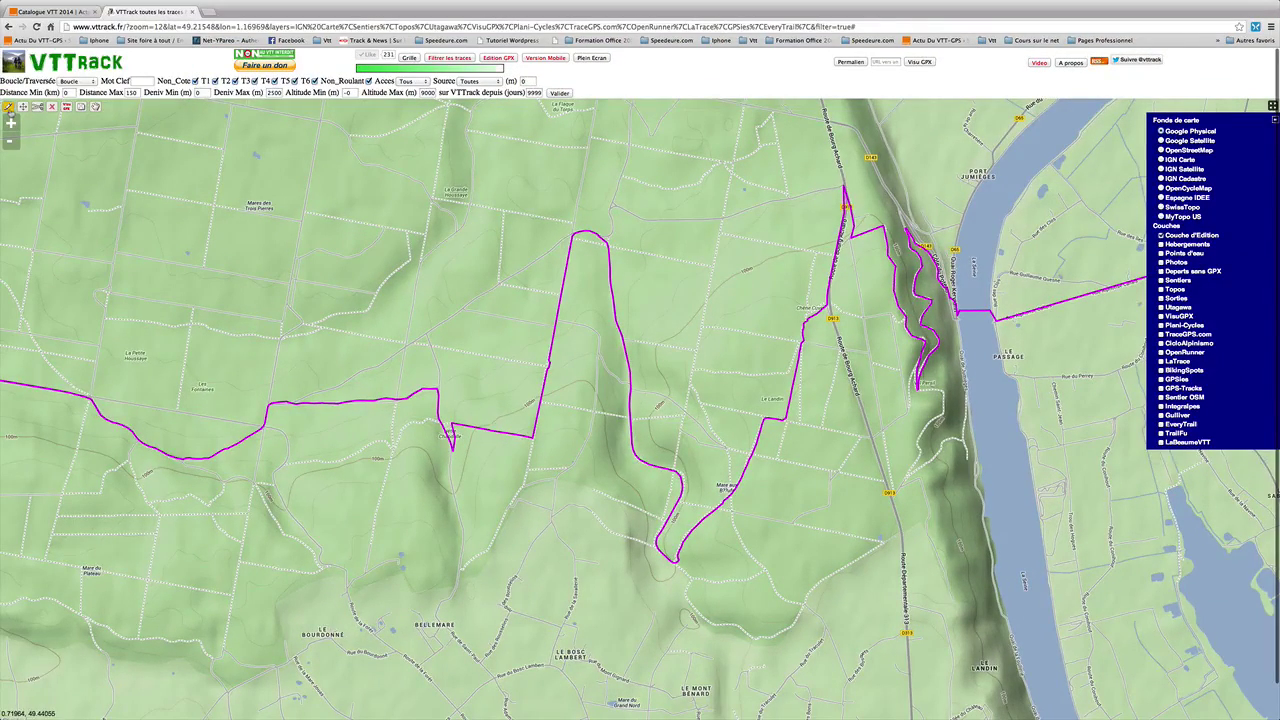
View the joined route's map and elevation profile in VisuGPX, and return to VTTrack.
left_click(67, 108)
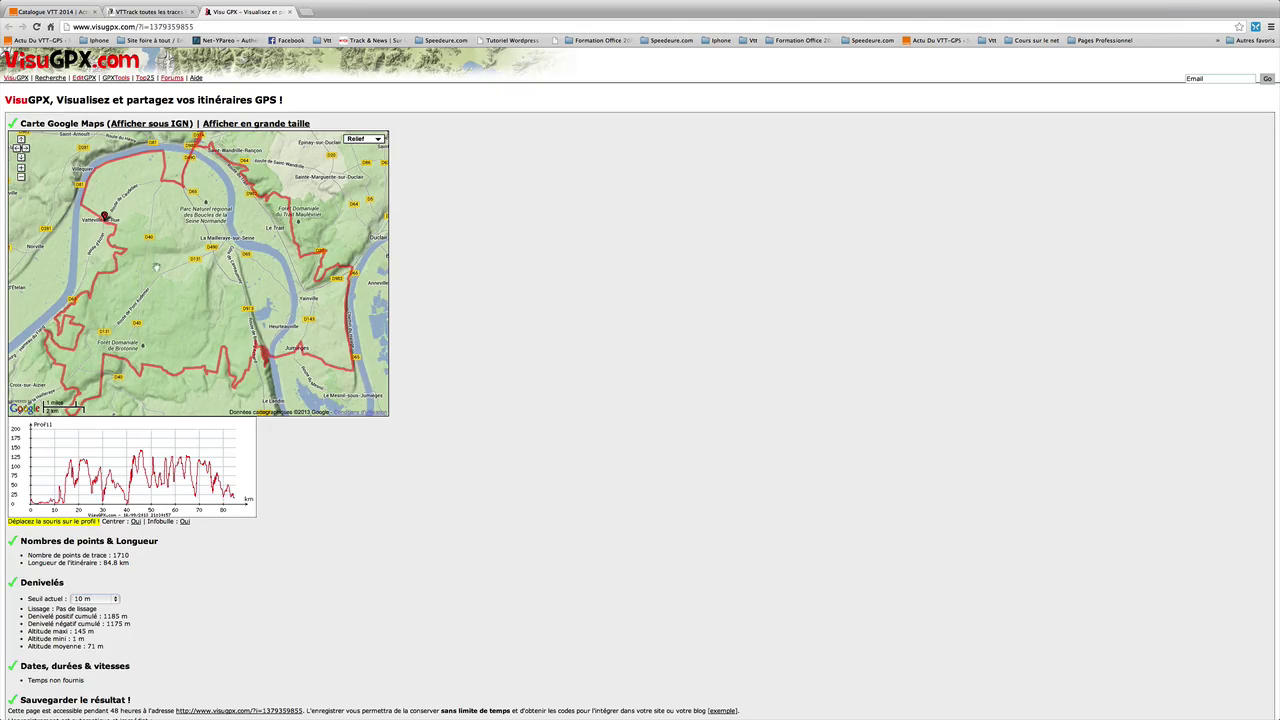
mouse_move(174, 322)
left_mouse_down()
mouse_move(189, 287)
mouse_move(200, 326)
mouse_move(178, 302)
mouse_move(185, 323)
left_mouse_up()
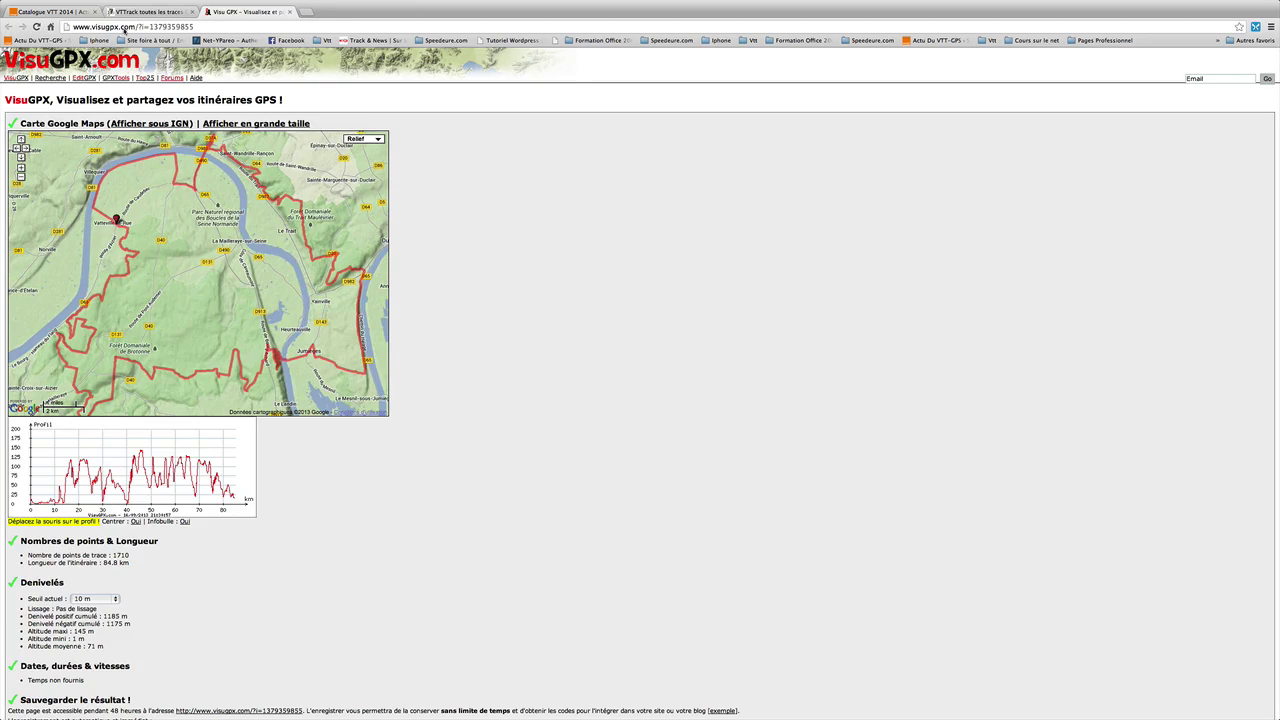
left_click(150, 11)
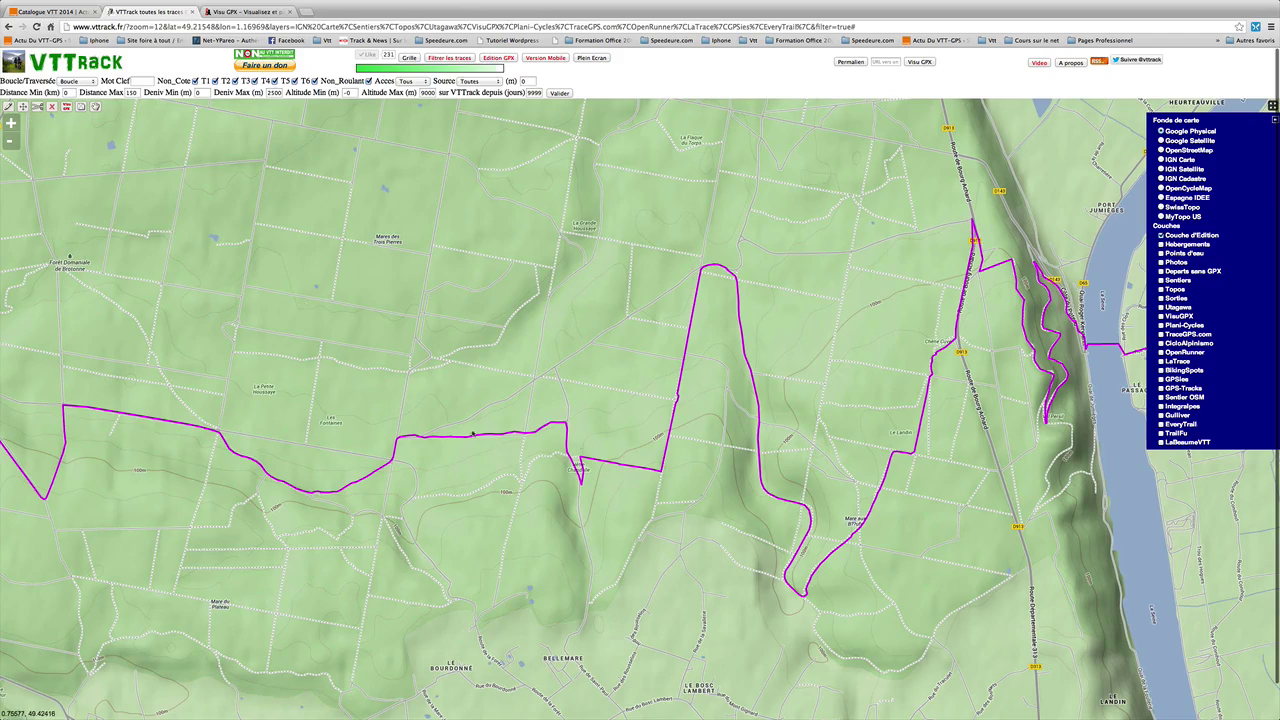
Switch the base map to IGN Carte and cut the track between parcels 451 and 462, near the GR 23 west of le Landin.
left_click(1180, 160)
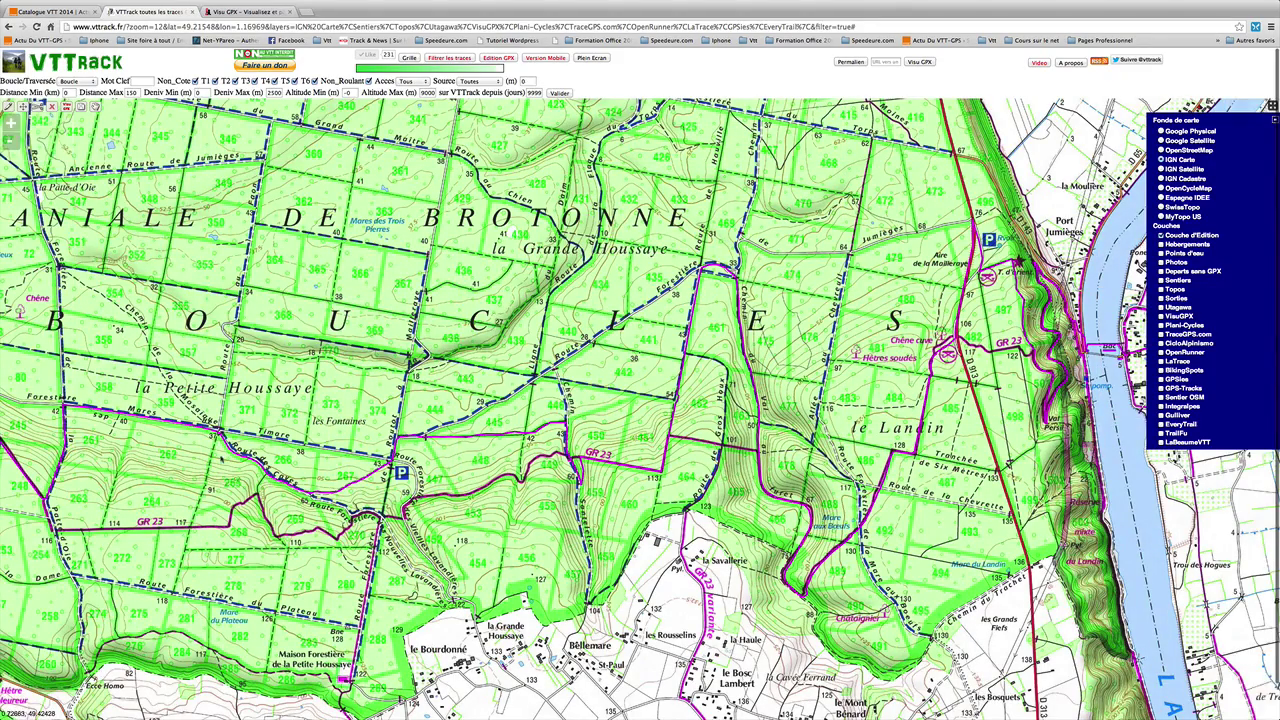
left_click_drag(148, 498, 377, 414)
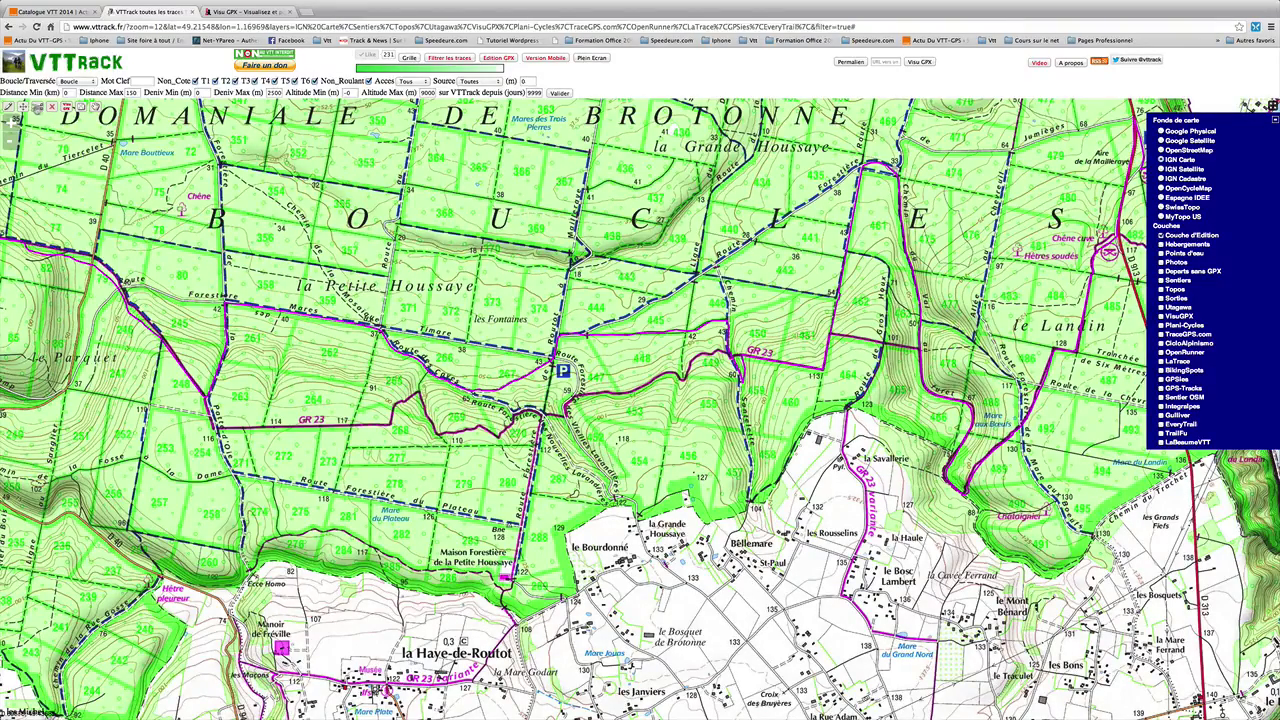
left_click(797, 367)
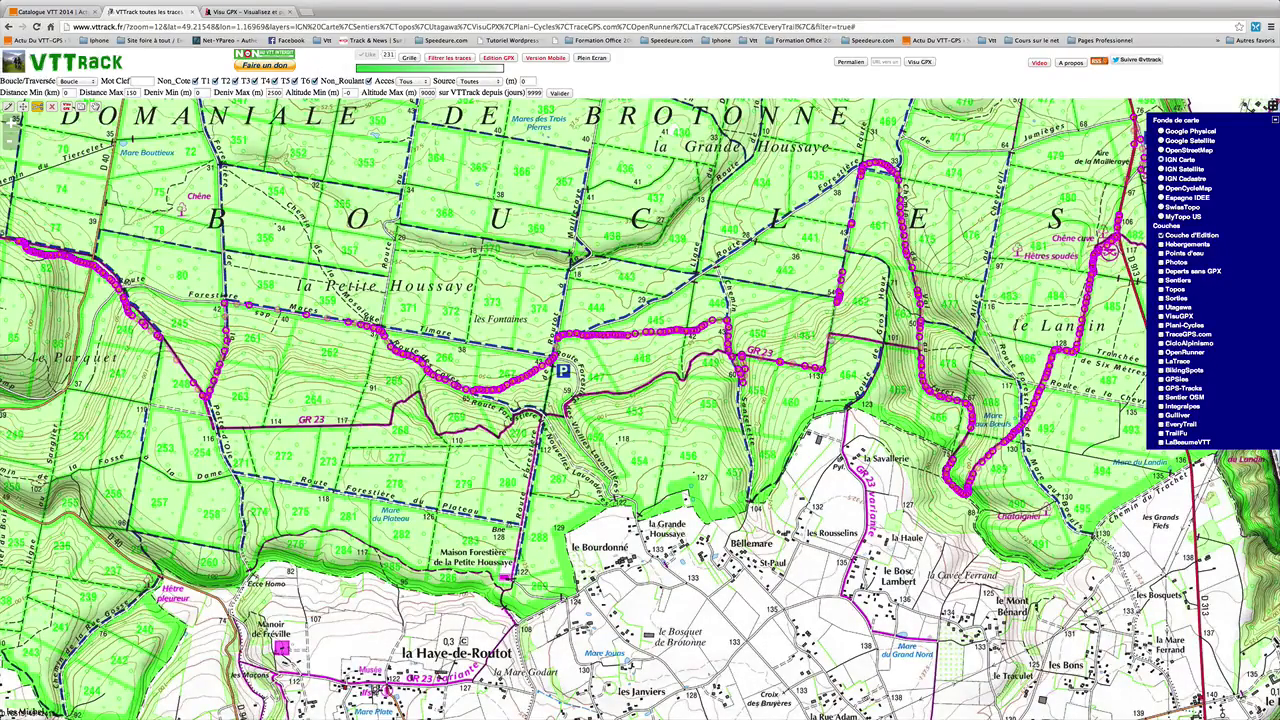
left_click(833, 340)
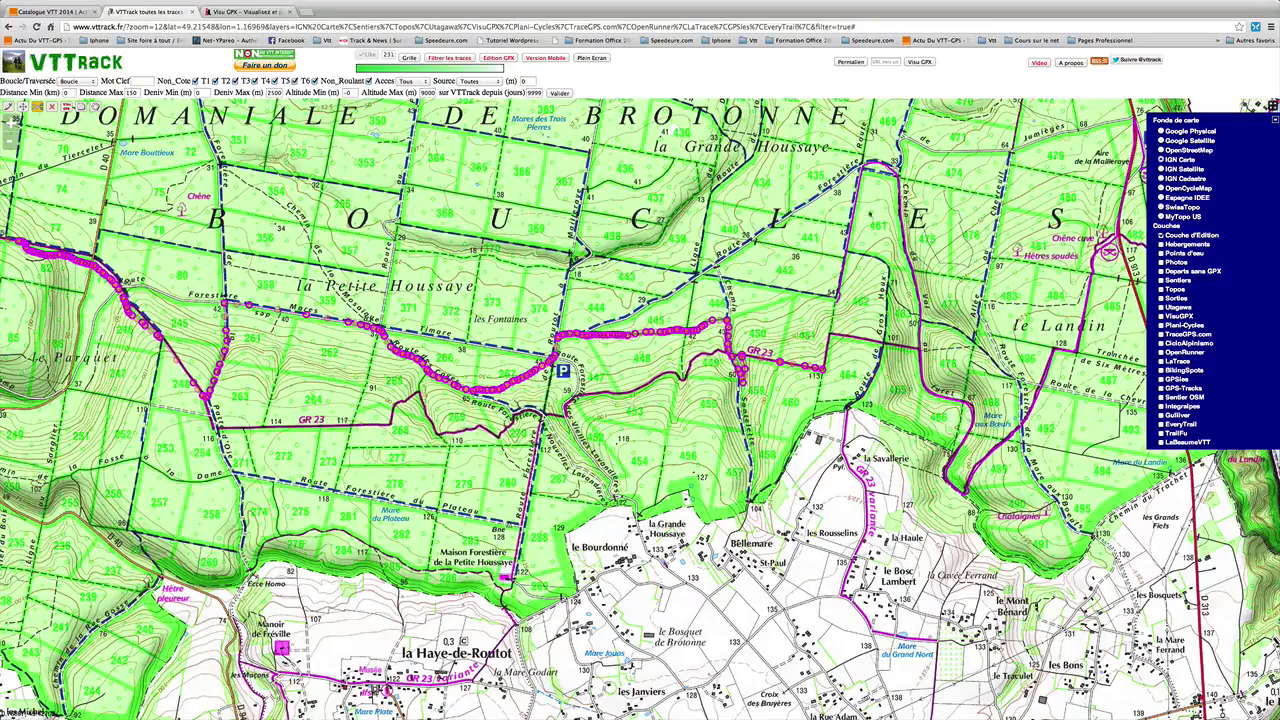
Cut the track at the GR 23 junction by Patte d'Oie, east of le Parquet, and delete the section running east through les Fontaines.
left_click_drag(292, 455, 757, 554)
left_click_drag(556, 487, 611, 339)
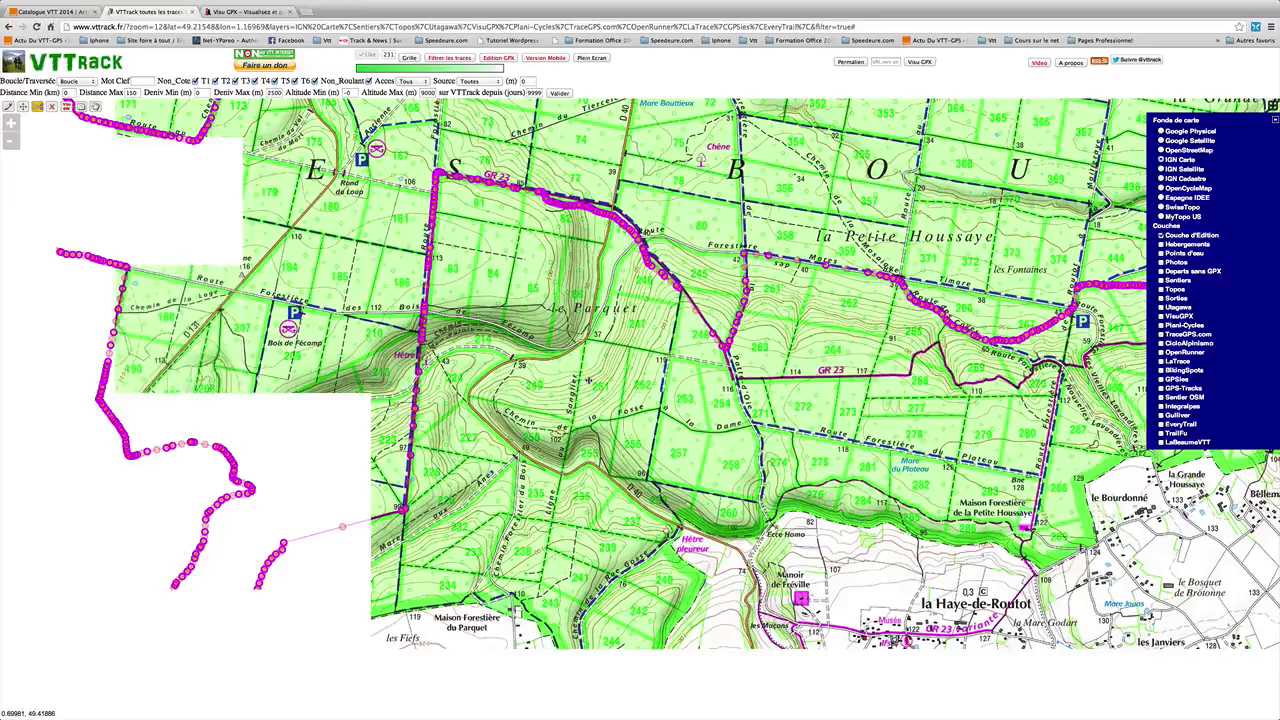
left_click_drag(516, 538, 542, 504)
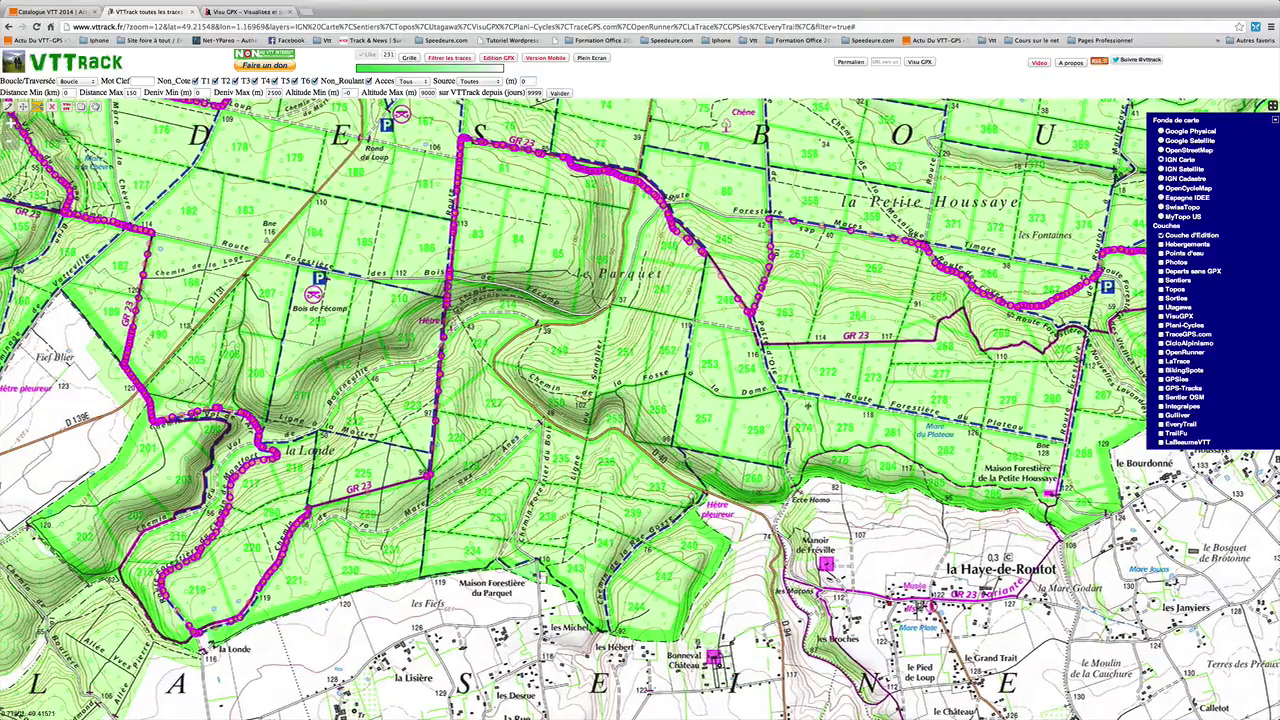
left_click_drag(725, 425, 681, 435)
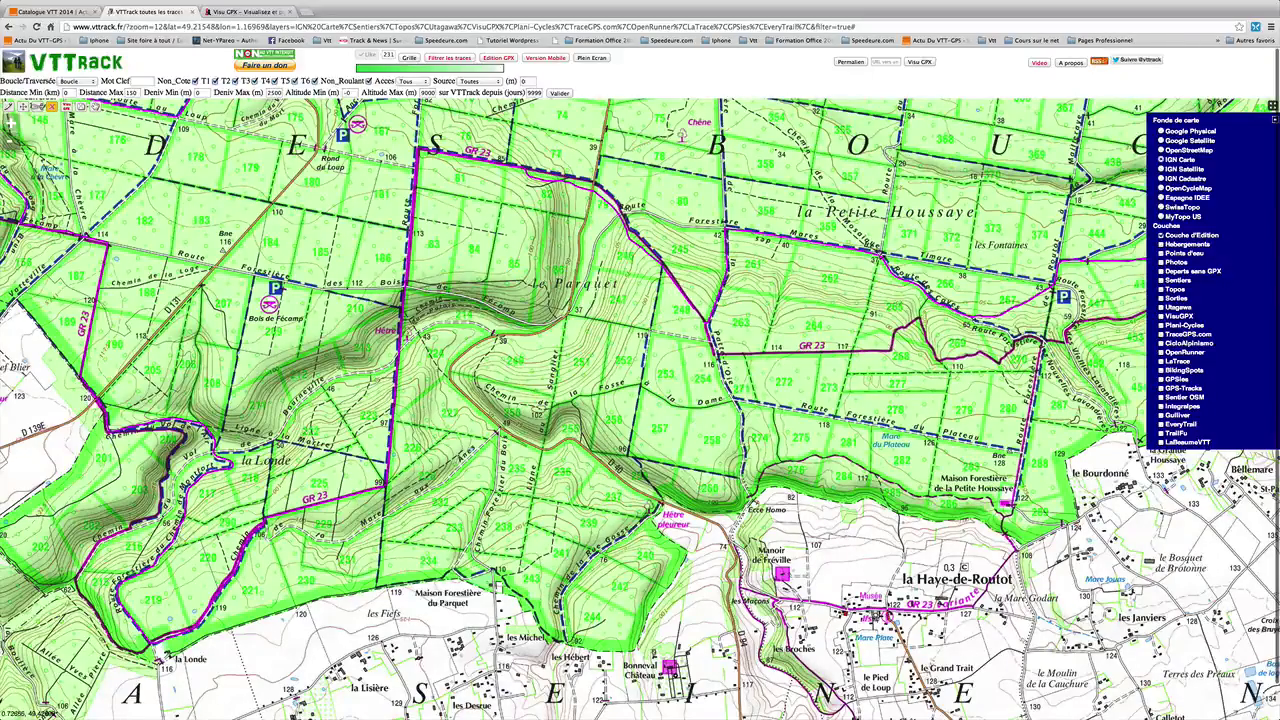
left_click(877, 258)
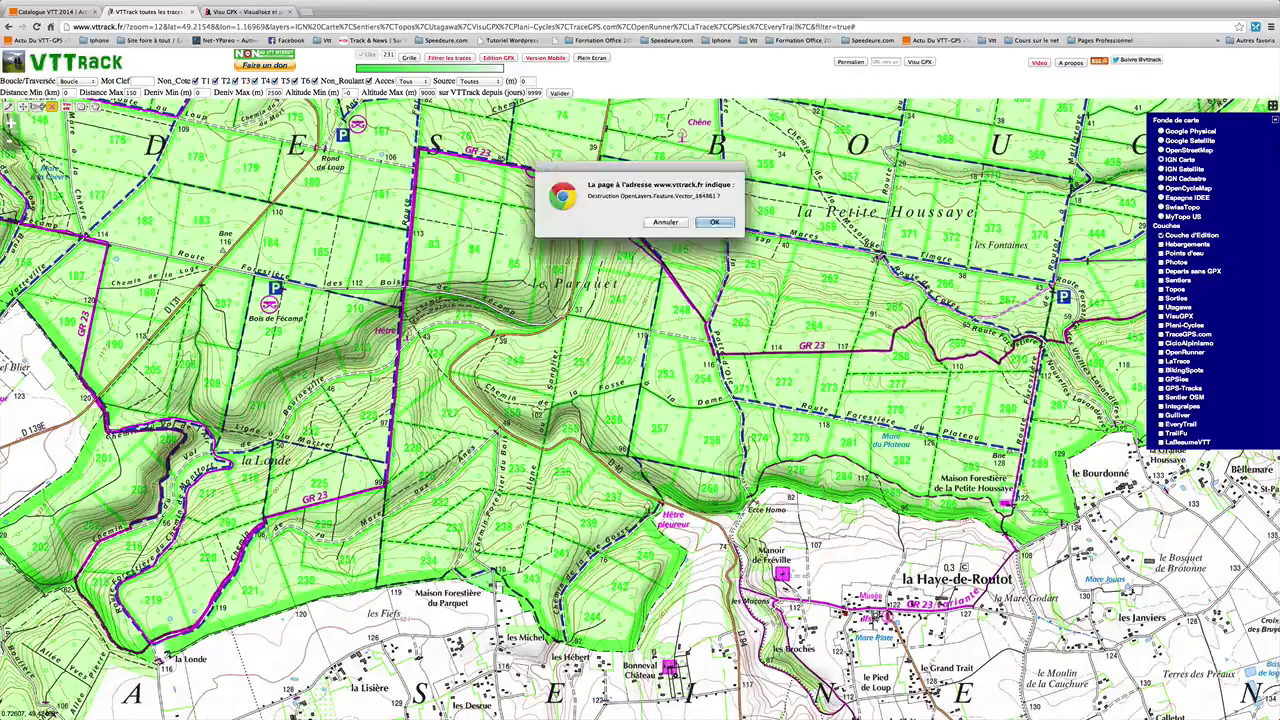
left_click(717, 221)
Draw the replacement route from the eastern cut end beside parcel 462, following the GR 23 west to the car park south of les Fontaines.
left_click_drag(941, 380, 530, 383)
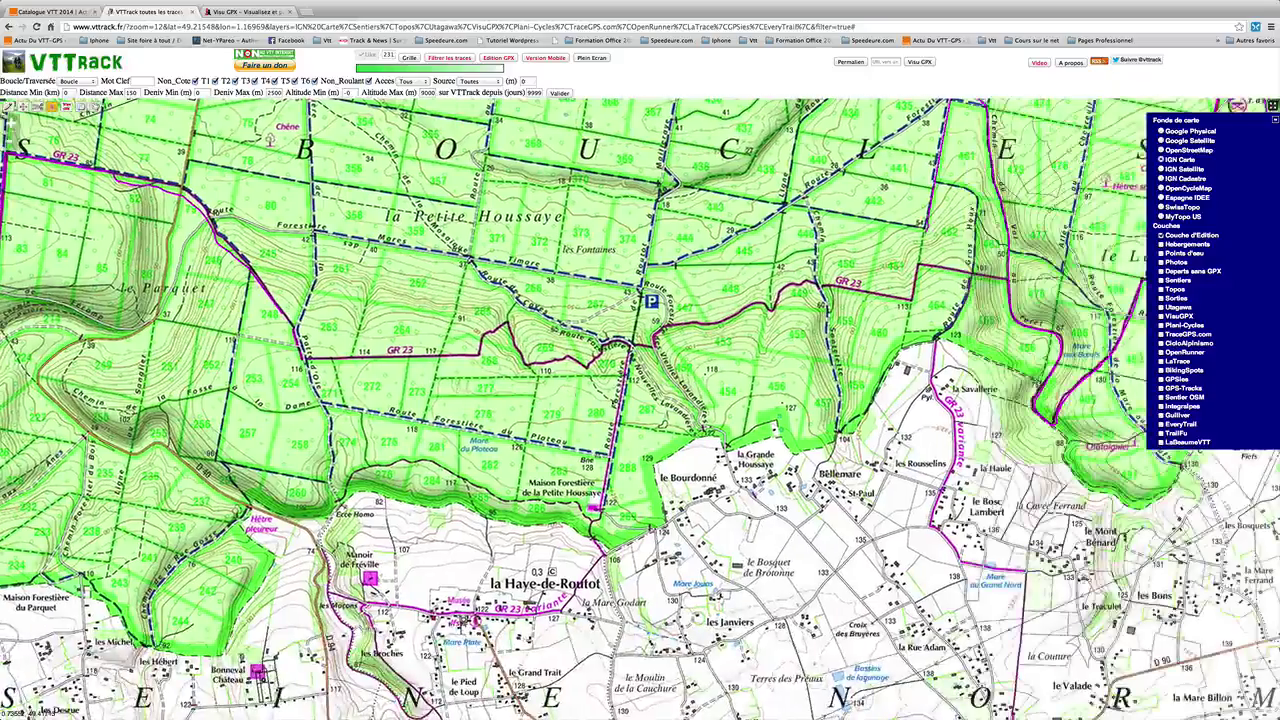
left_click_drag(704, 370, 625, 412)
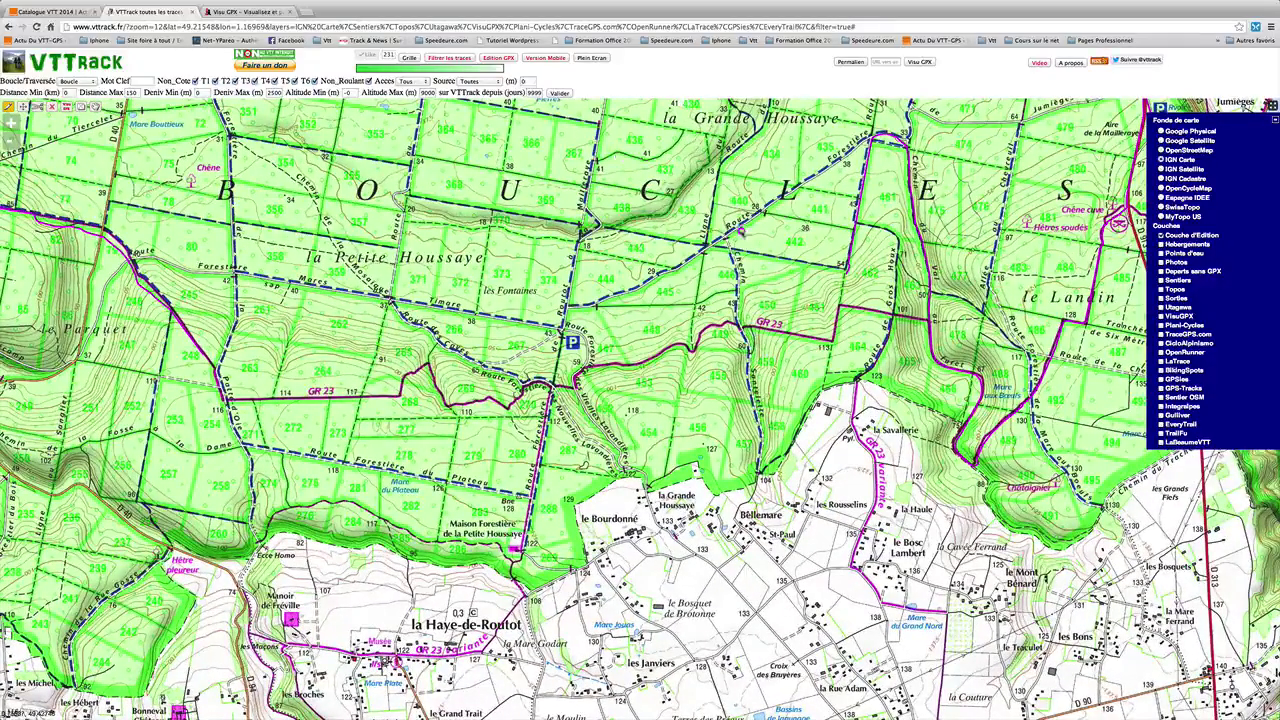
left_click(847, 273)
left_click(833, 342)
left_click(727, 322)
left_click(709, 327)
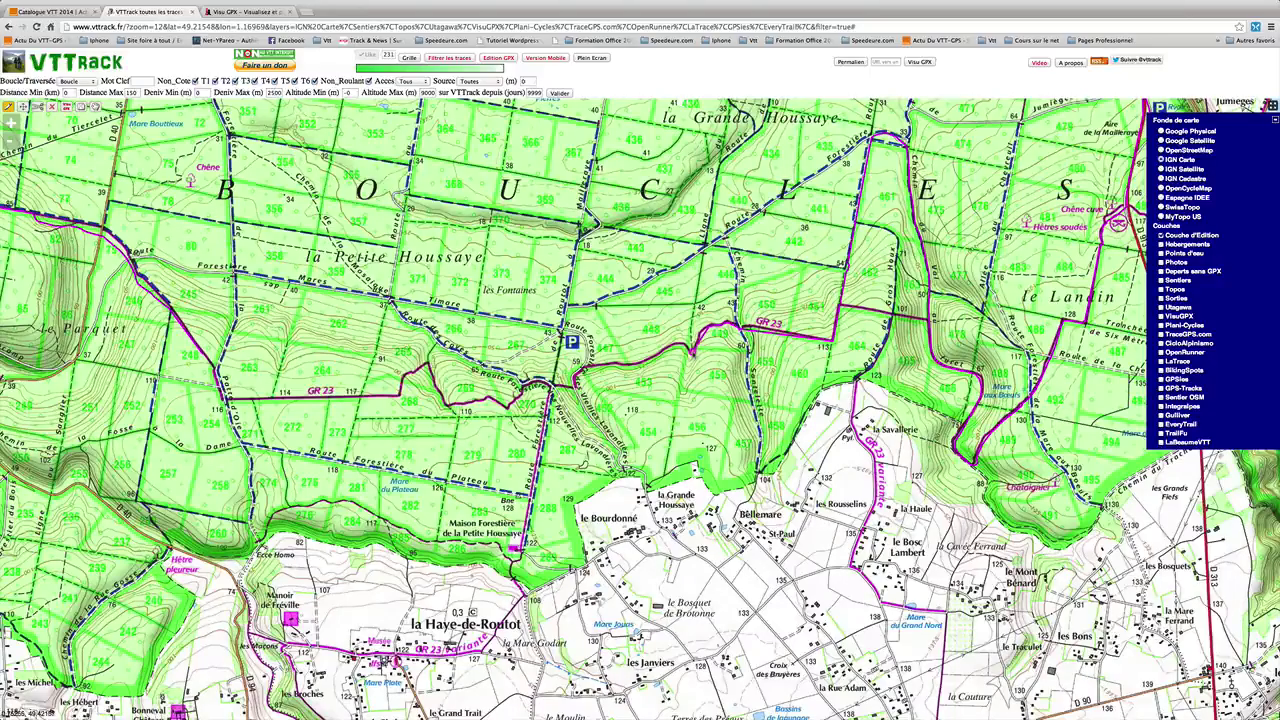
left_click_drag(693, 351, 690, 349)
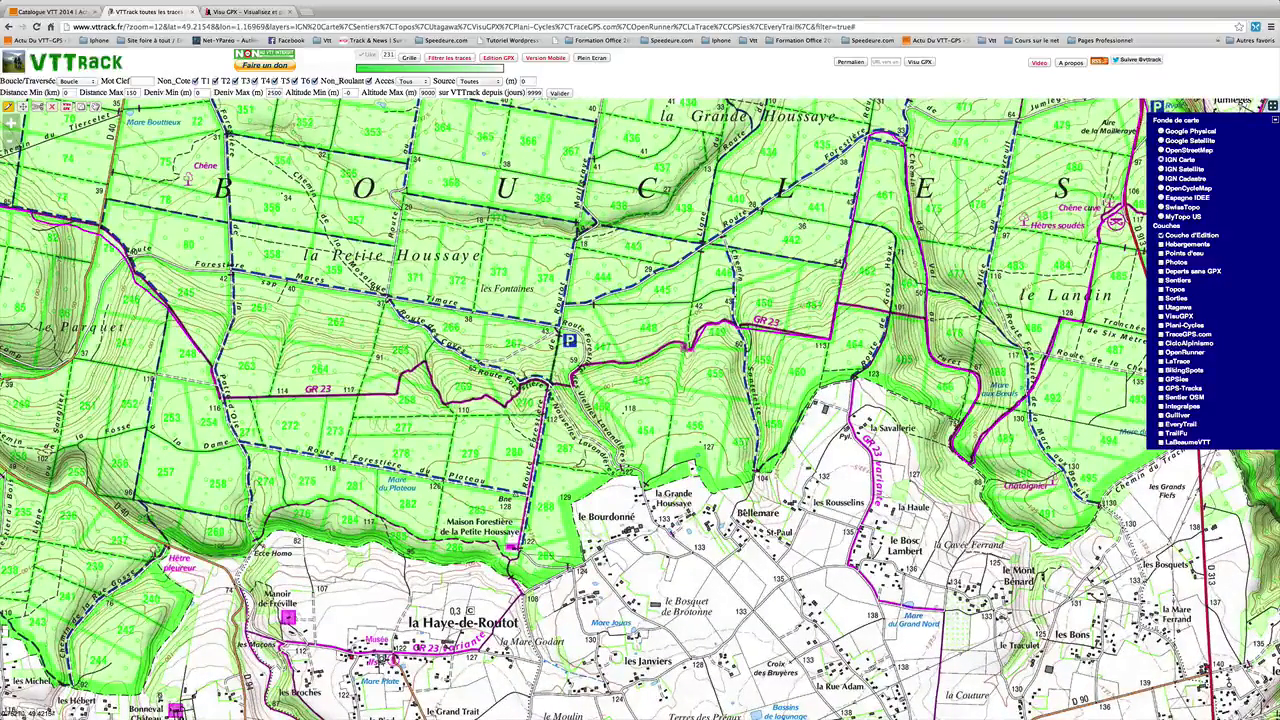
left_click(683, 344)
left_click(635, 364)
left_click(573, 371)
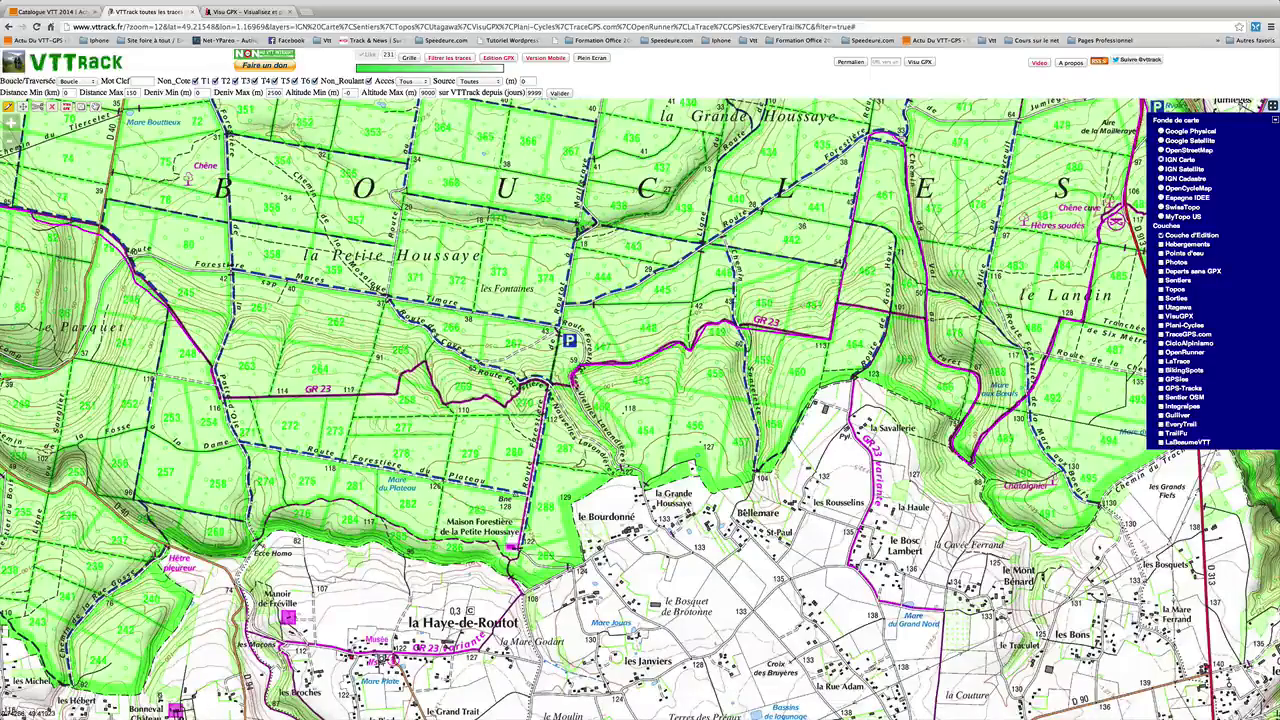
Continue the drawn route west along the GR 23 to the remaining track end at Patte d'Oie.
left_click(555, 388)
left_click(536, 379)
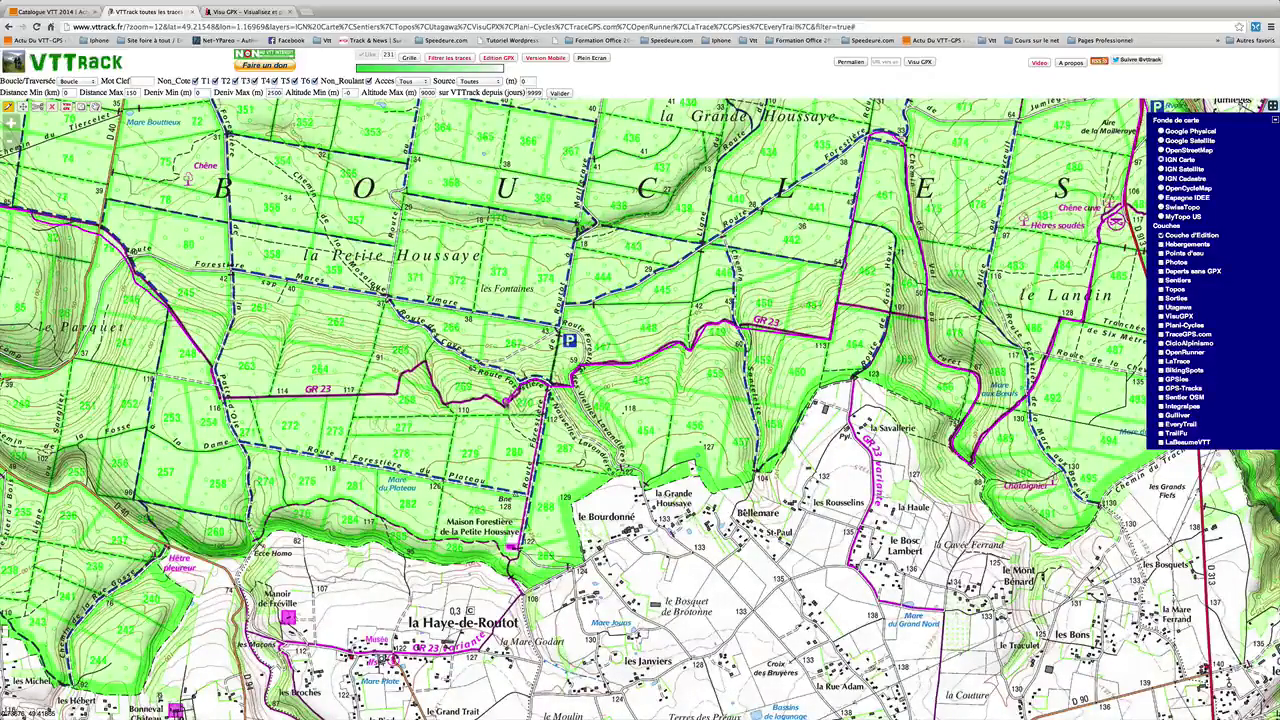
left_click(490, 399)
left_click(441, 401)
left_click(422, 362)
left_click_drag(385, 400, 740, 430)
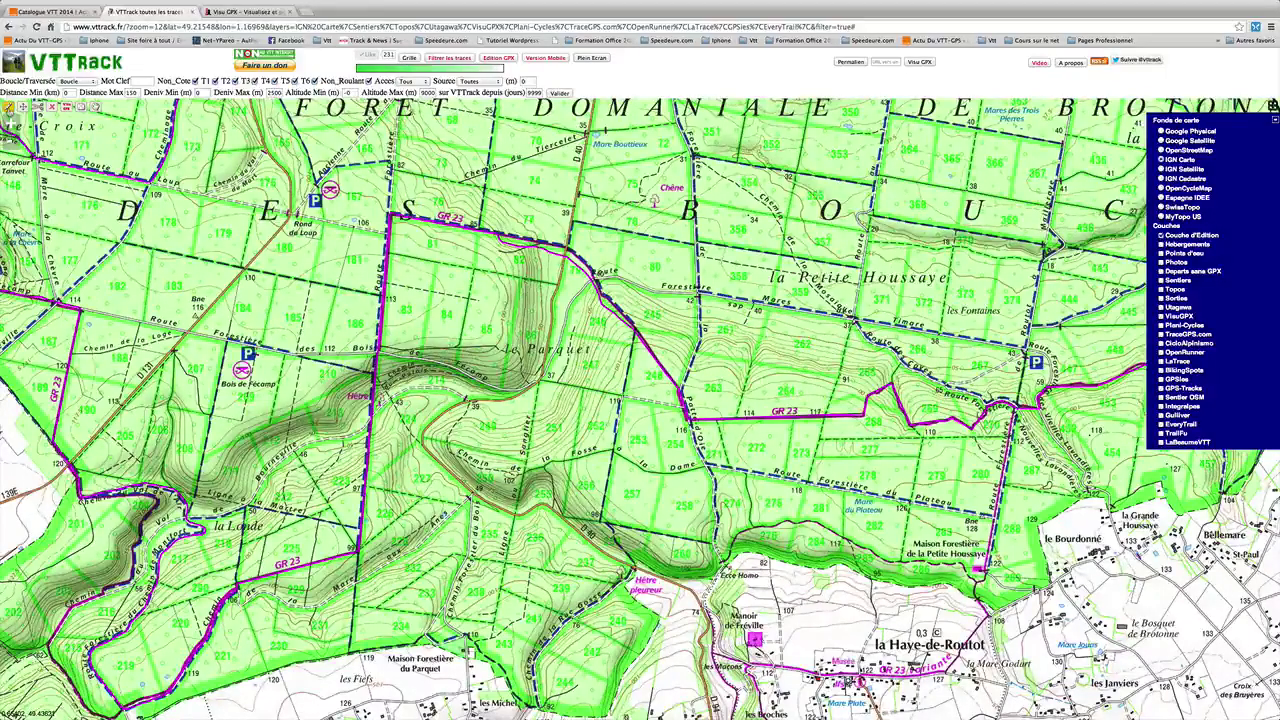
left_click_drag(305, 358, 275, 360)
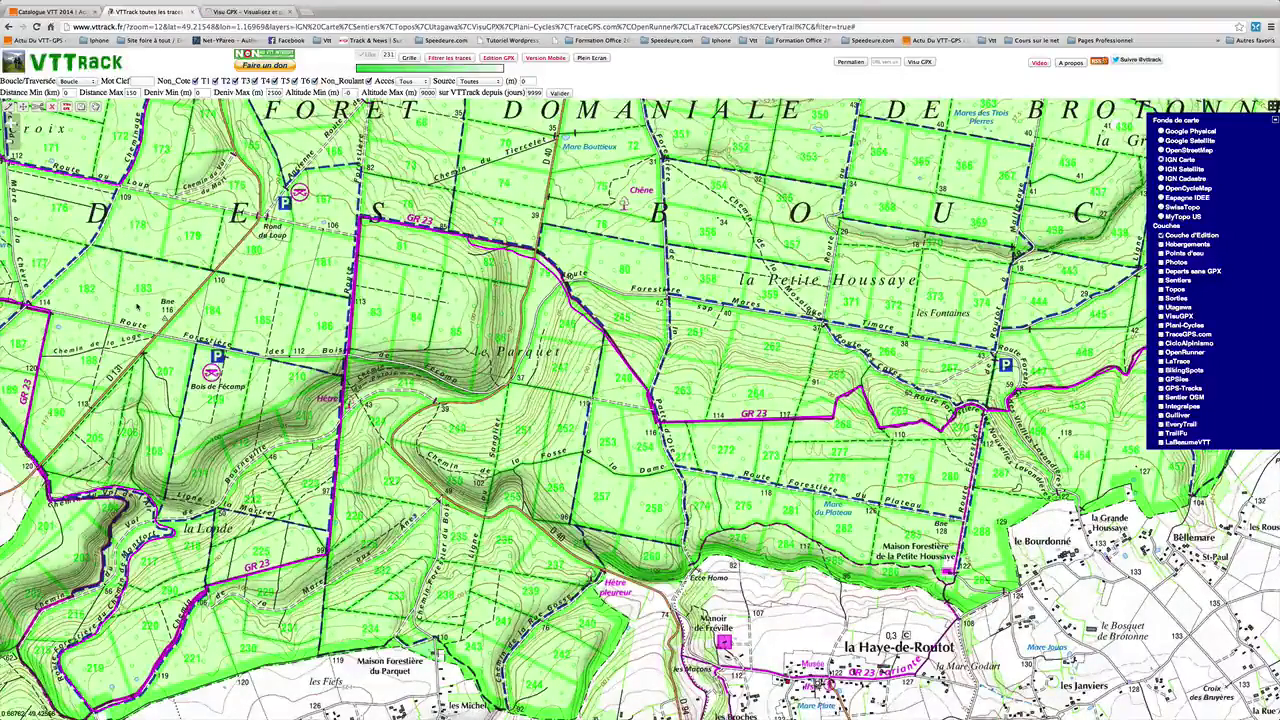
Examine the rerouted track's map and elevation profile in VisuGPX, and go back to VTTrack.
left_click(247, 11)
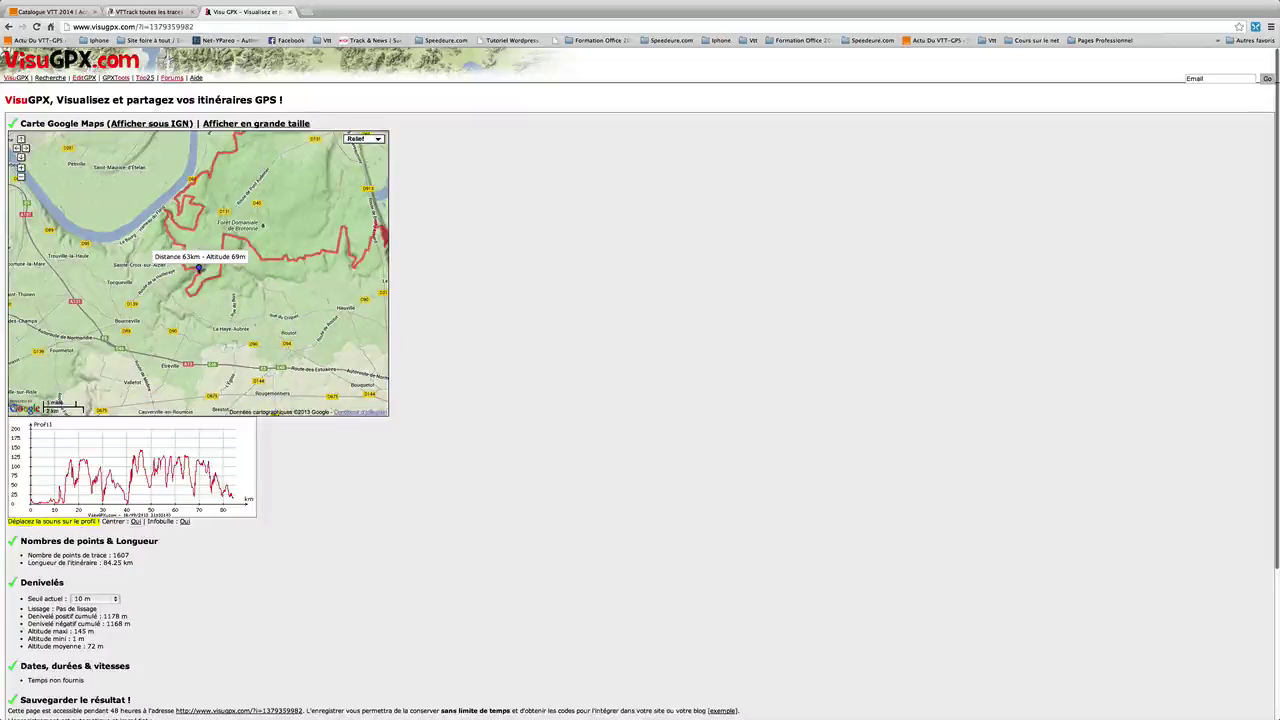
left_click_drag(299, 295, 252, 351)
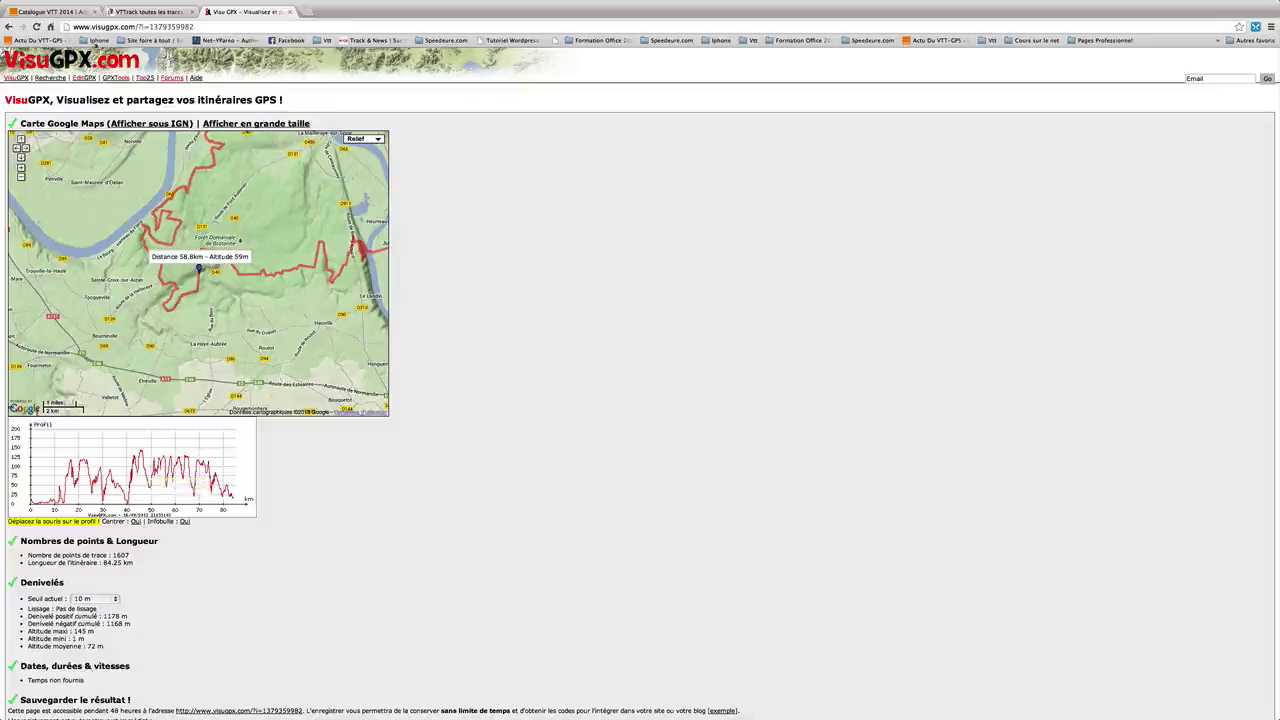
left_click(150, 12)
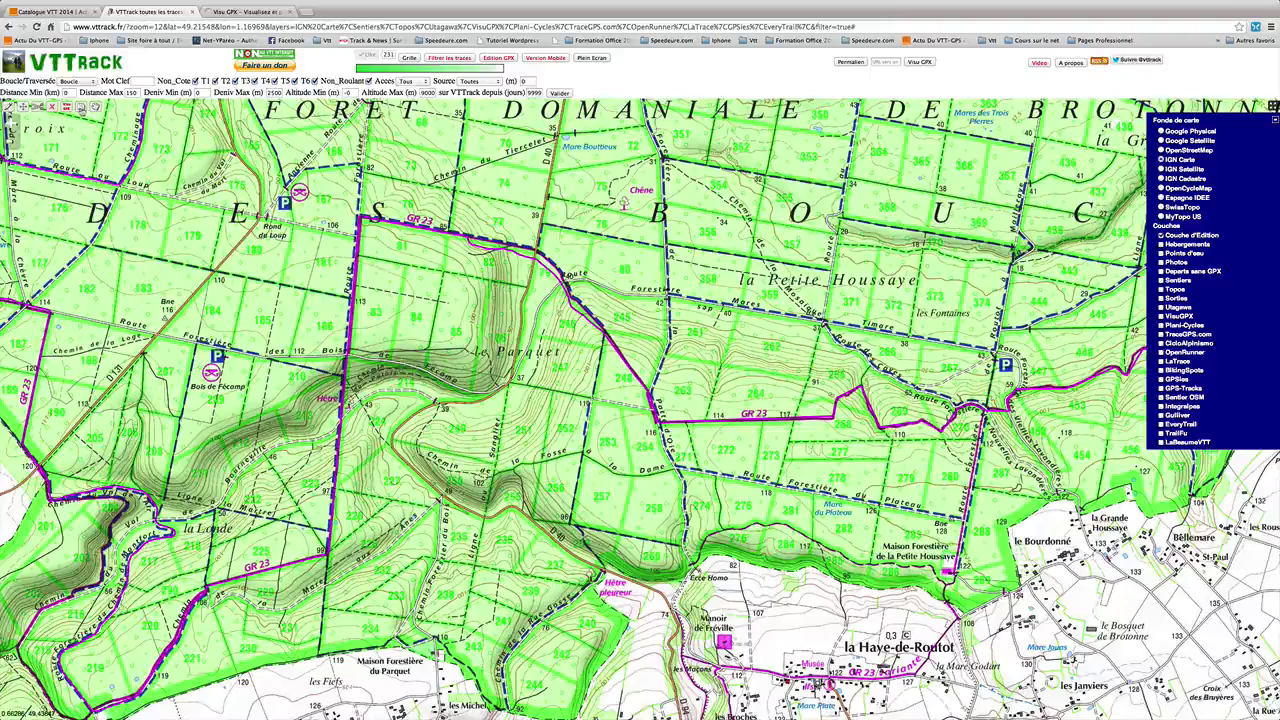
Save the route to the Bureau folder as a GPX file named "un nouveau parcours un test".
left_click(233, 12)
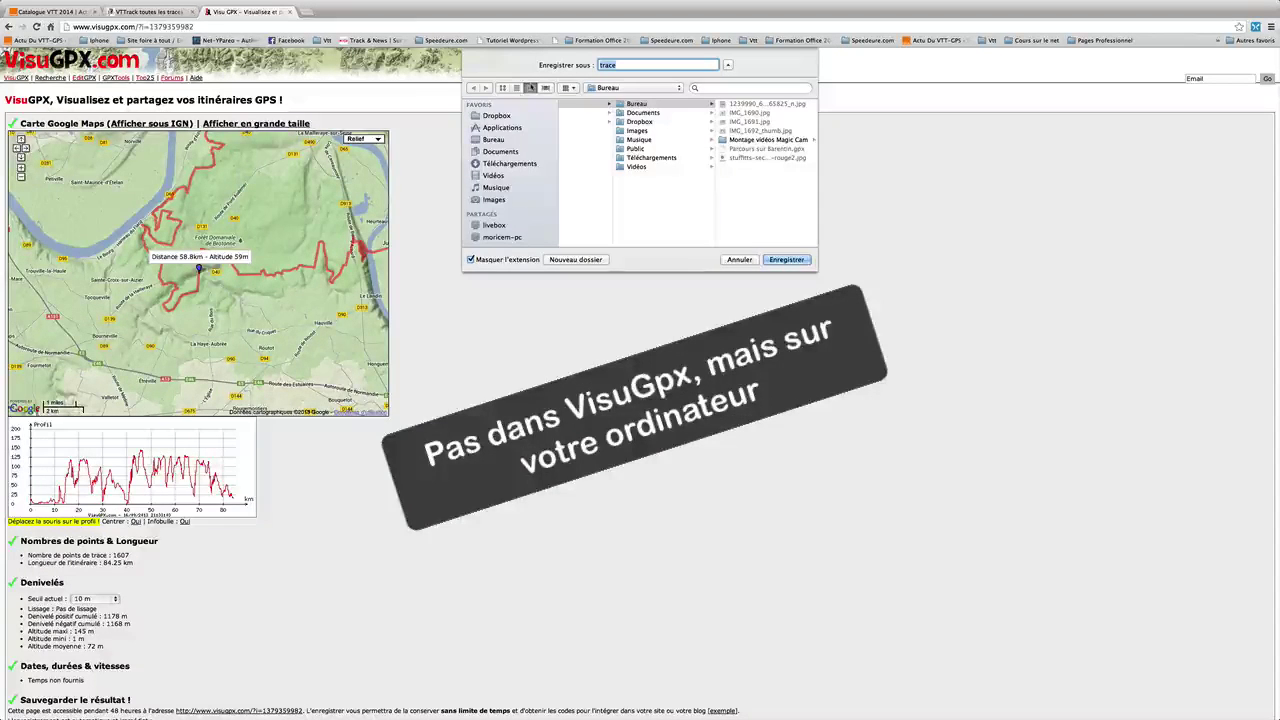
type("un")
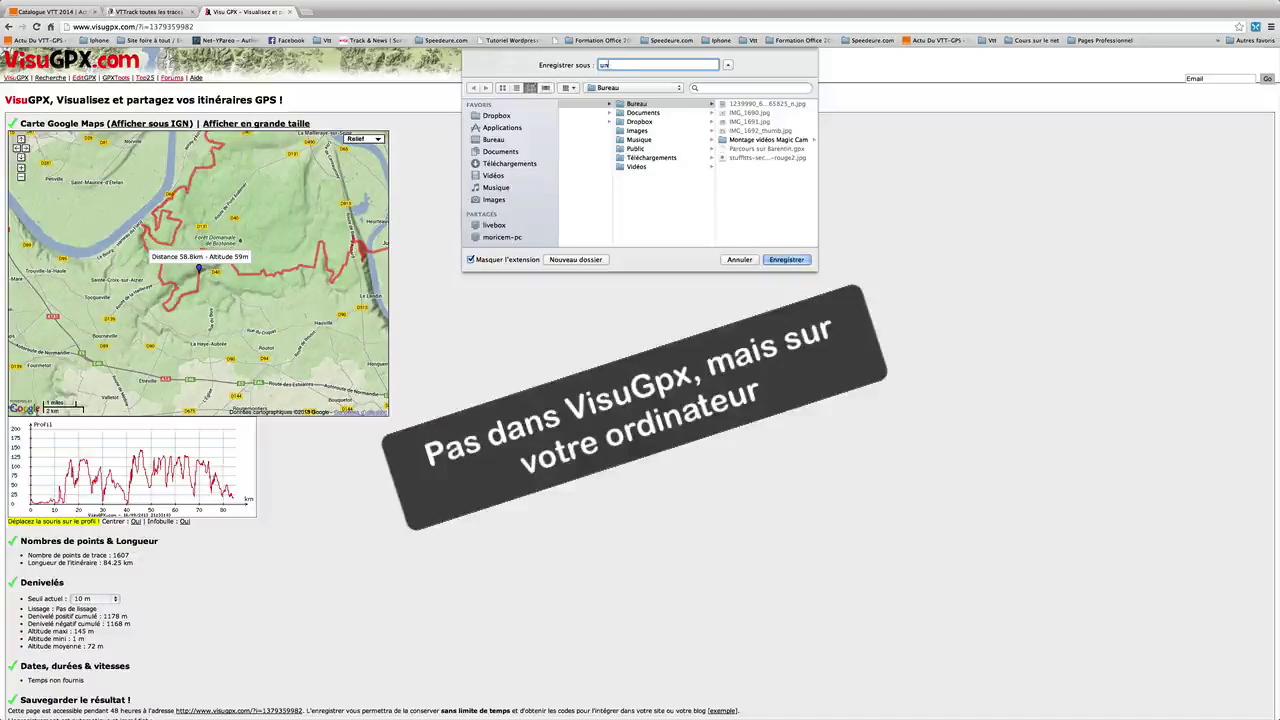
type(" nouveau parcours ")
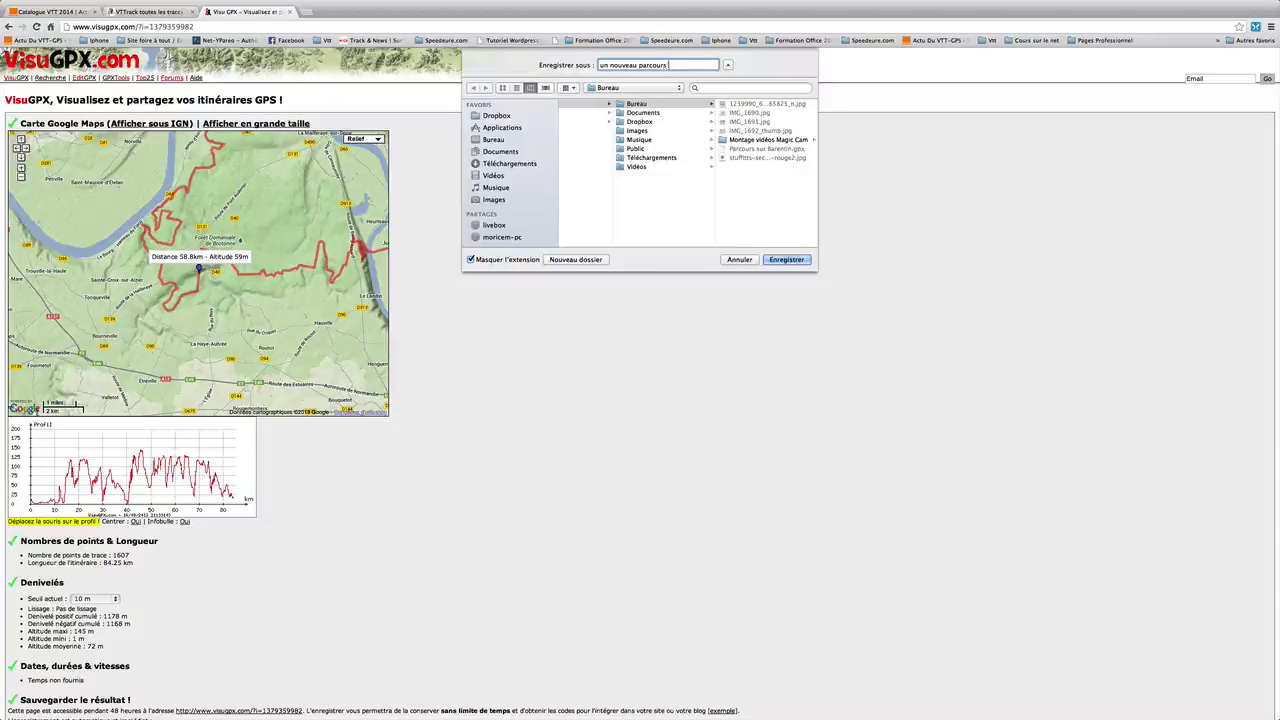
type("un nouv")
key("BackSpace")
key("BackSpace")
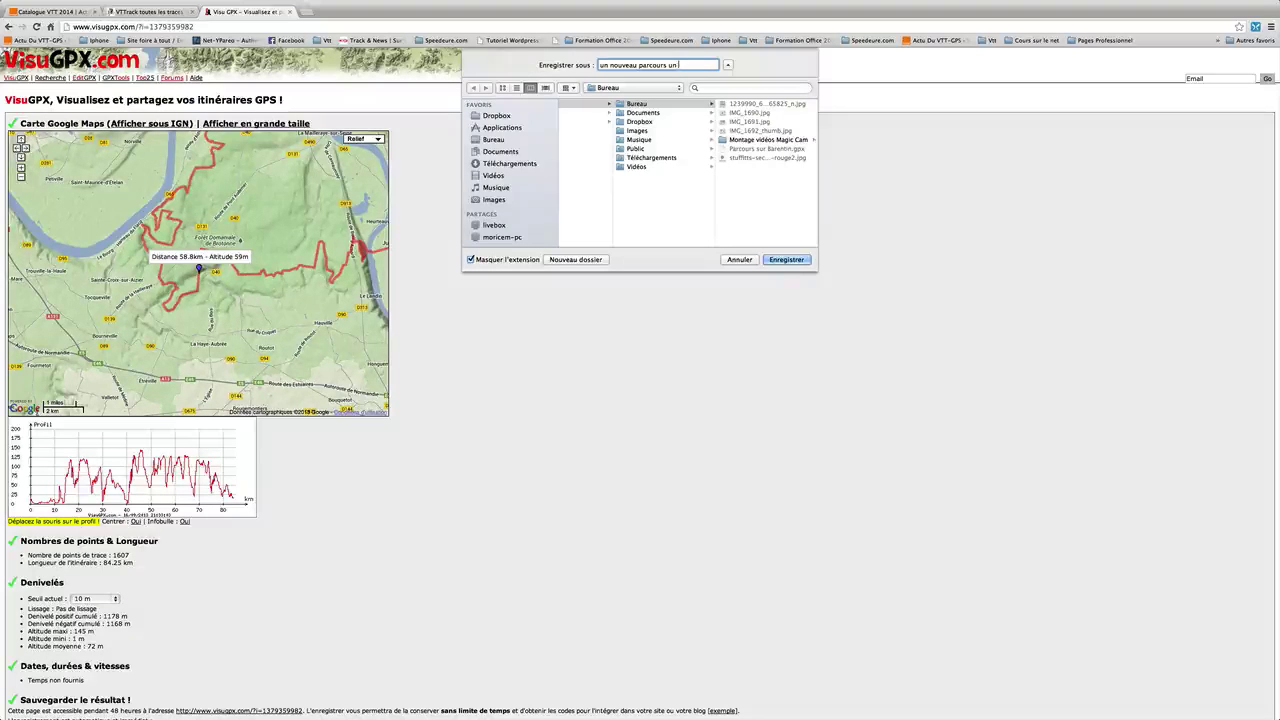
type("test")
left_click(792, 261)
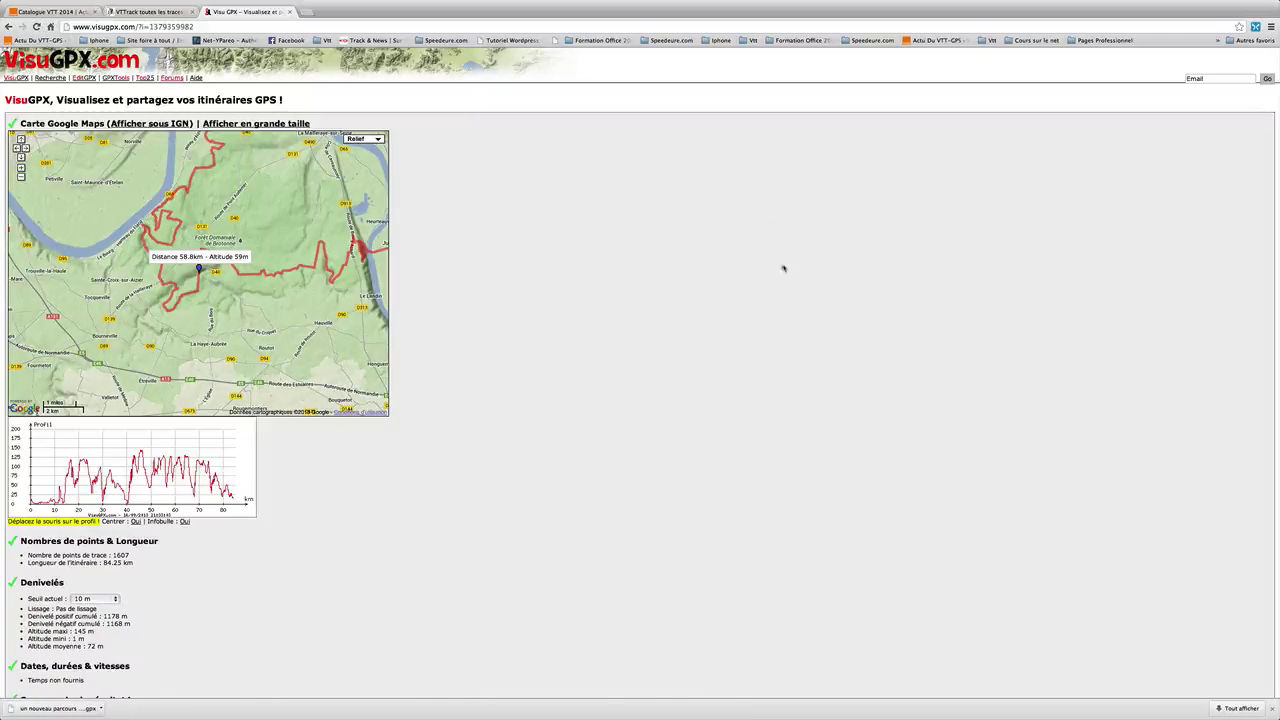
Exit the browser's full-screen view, open Garmin BaseCamp and import the new route's GPX file from the desktop.
mouse_move(1265, 5)
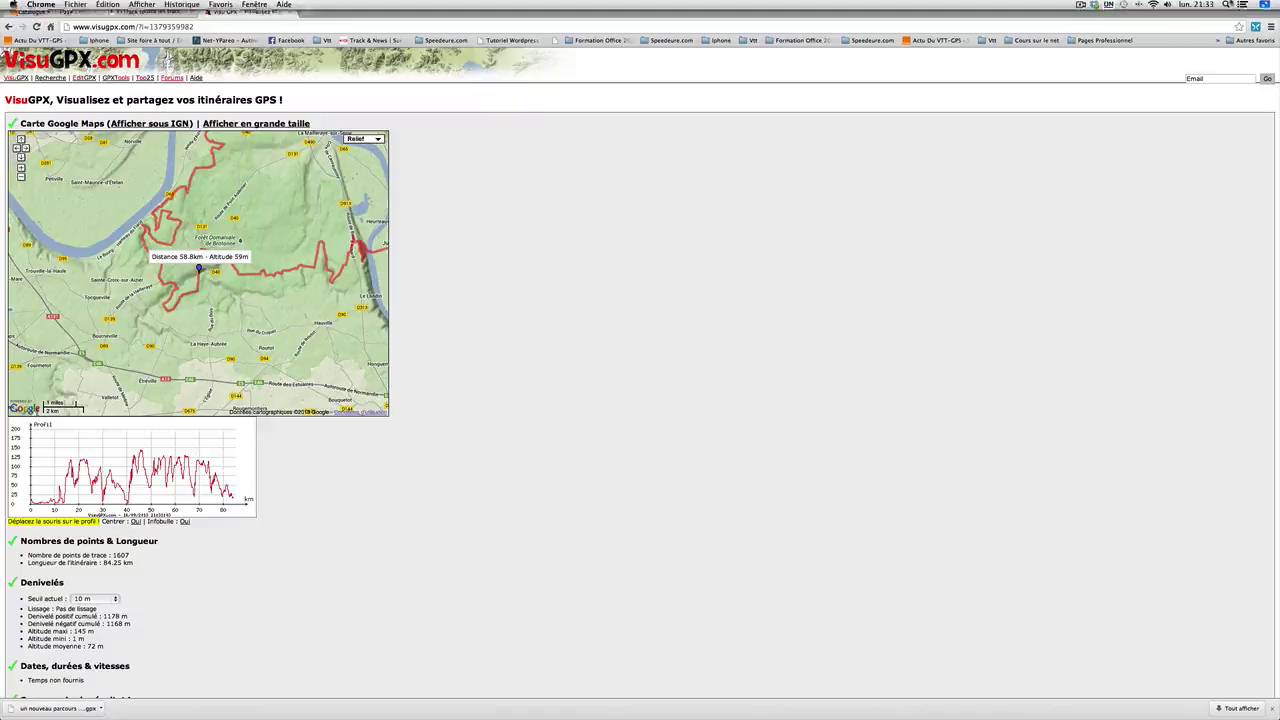
left_click(1265, 5)
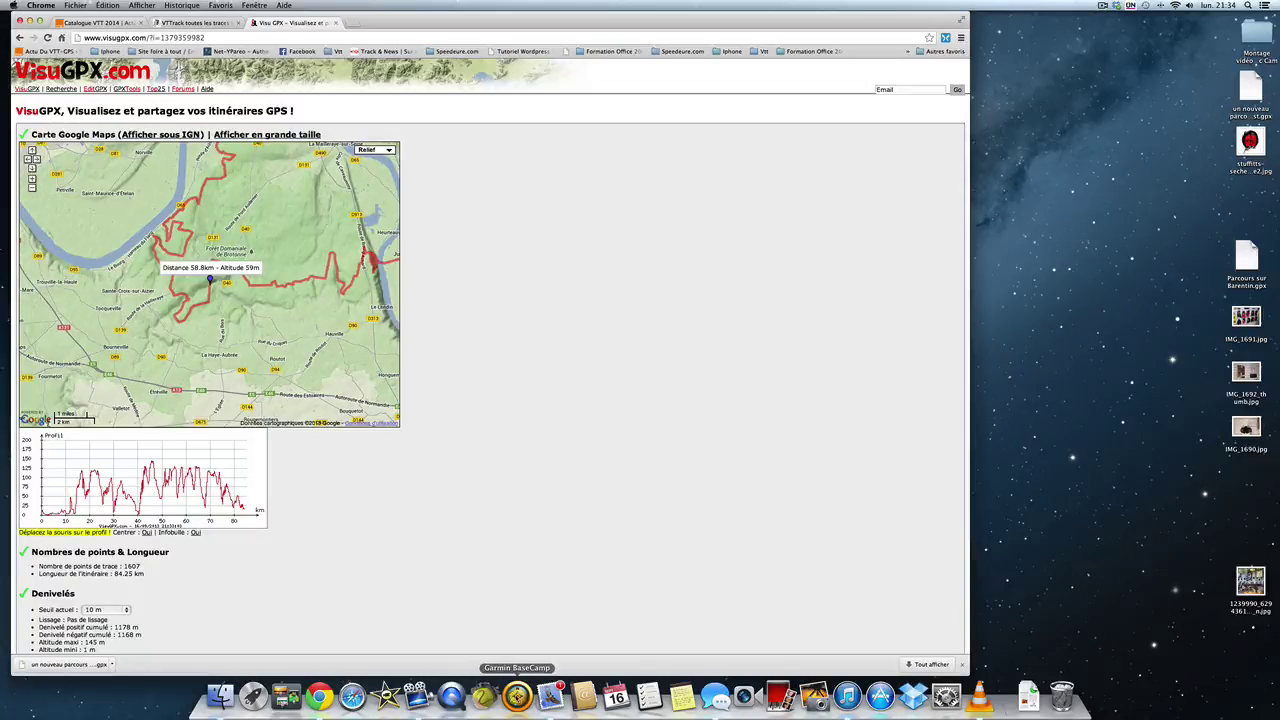
left_click(517, 694)
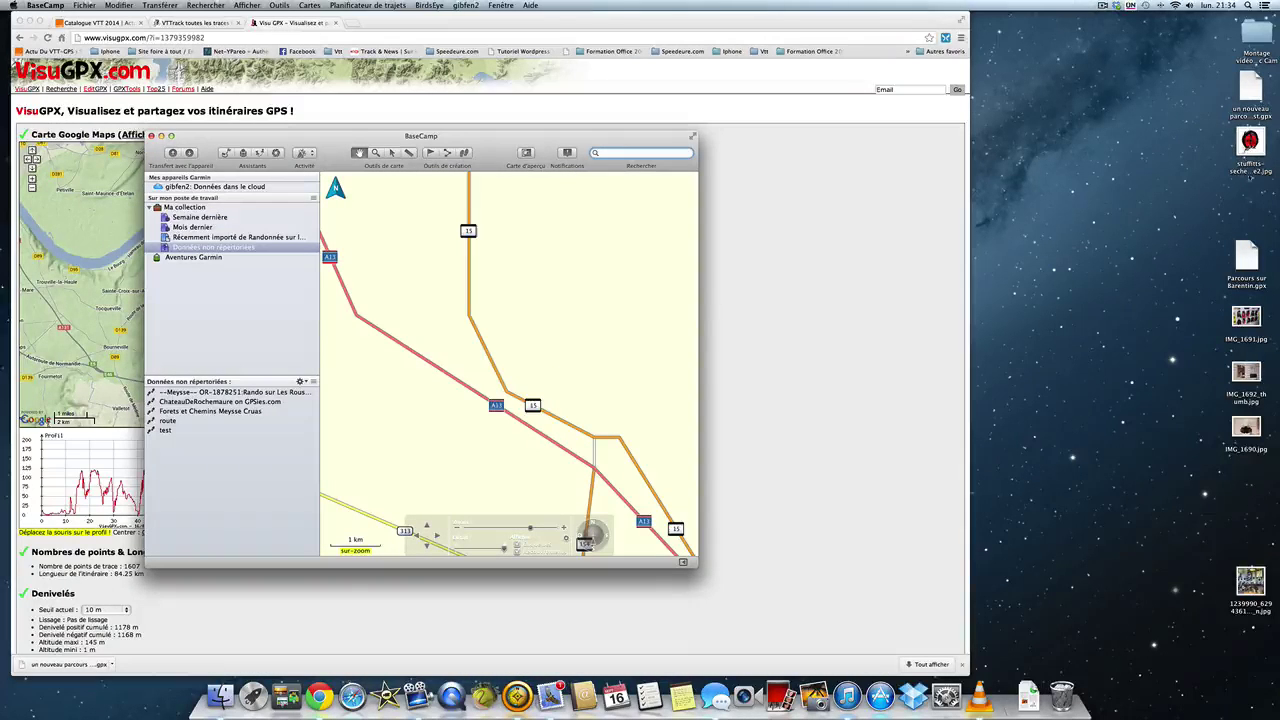
left_click_drag(1250, 90, 583, 340)
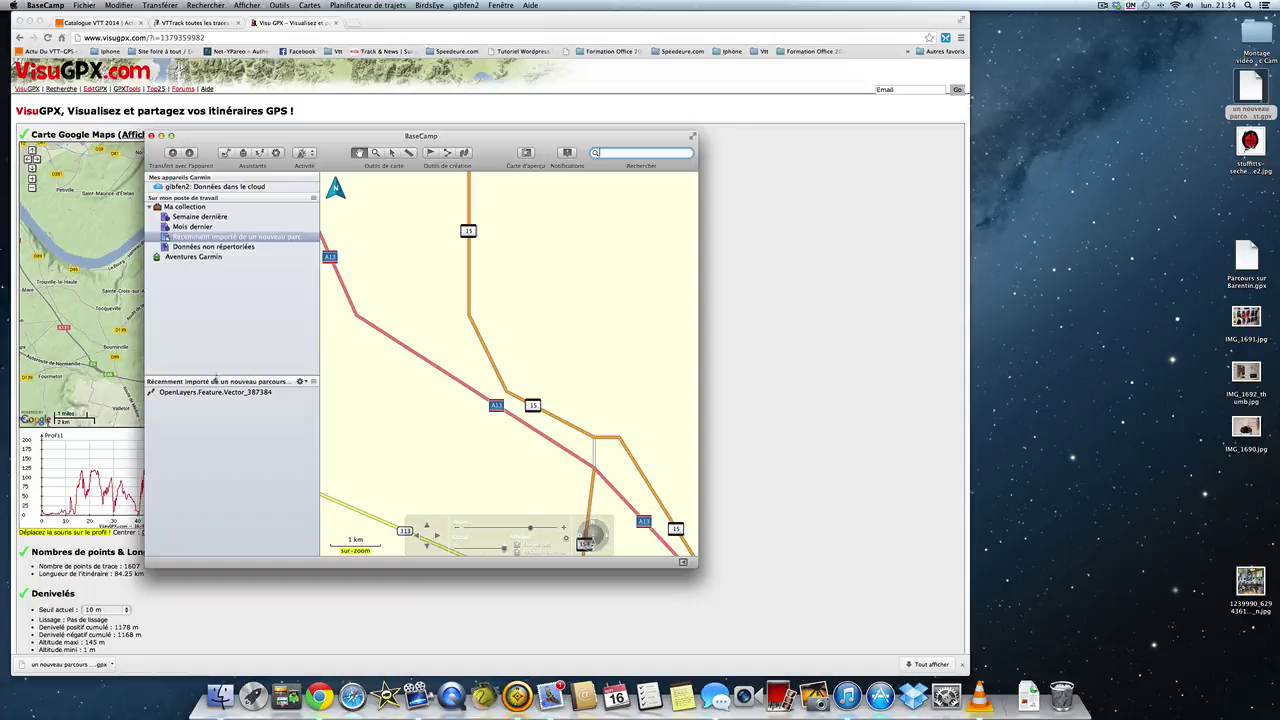
Expand BaseCamp to full screen and display the imported OpenLayers.Feature.Vector_387384 track on the map.
left_click(693, 137)
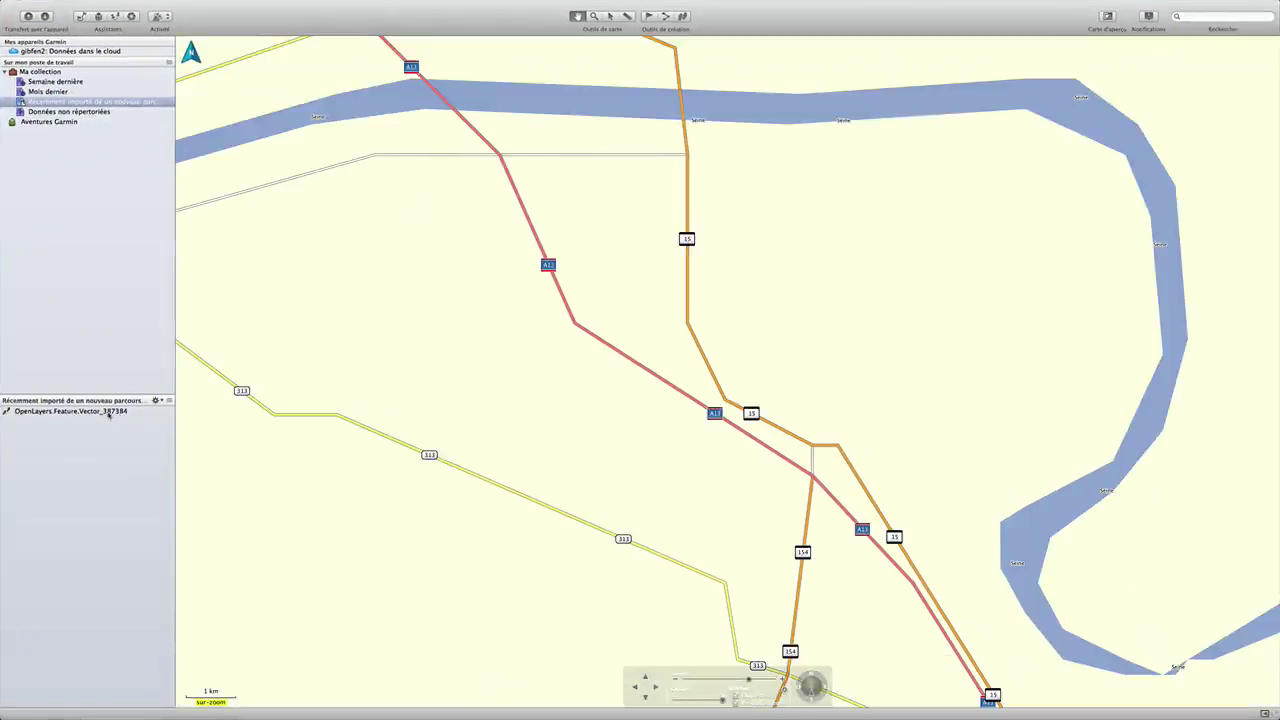
left_click(108, 412)
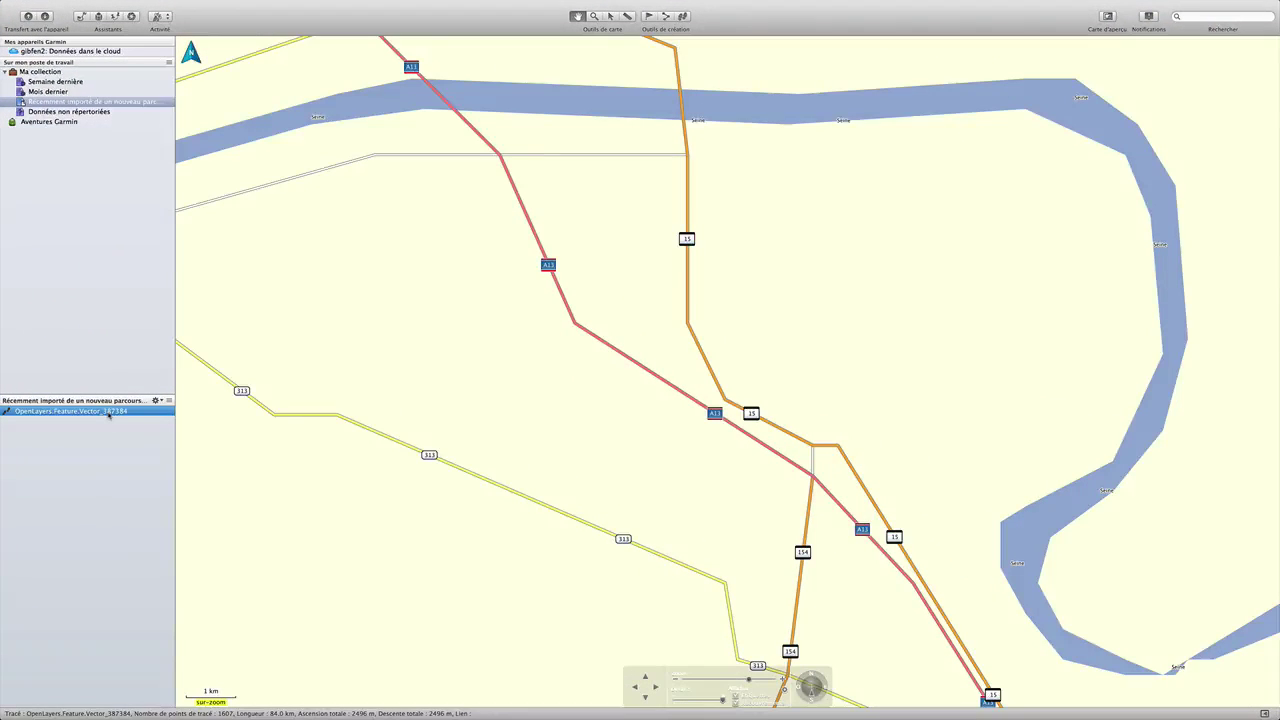
right_click(108, 414)
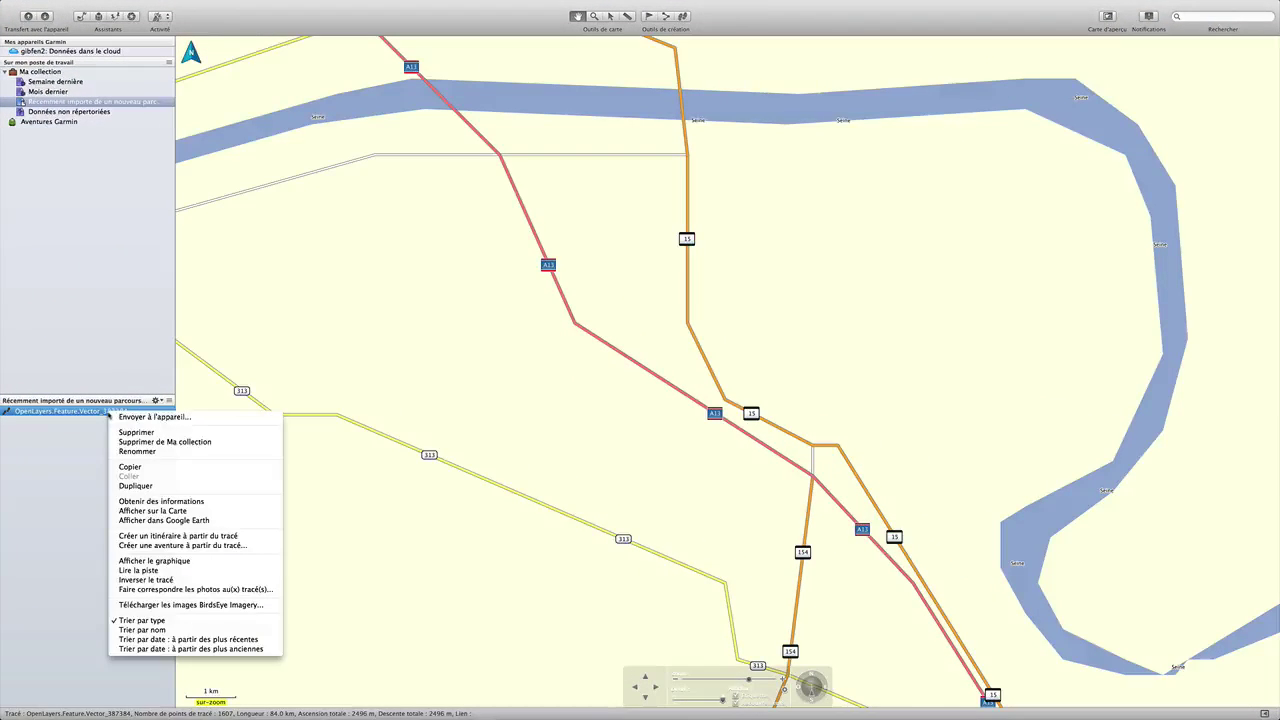
left_click(155, 511)
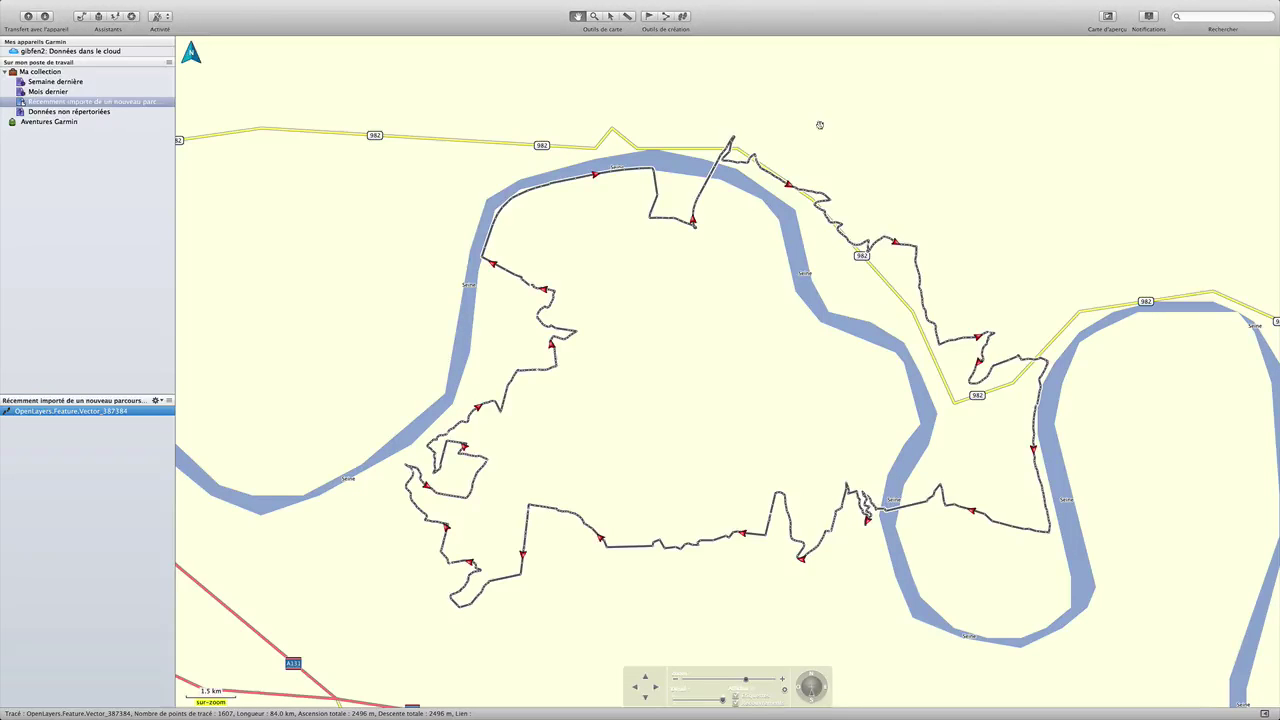
Exit BaseCamp's full-screen view, switch to the VTTrack map page in Chrome and put the browser in full screen.
left_click(1270, 6)
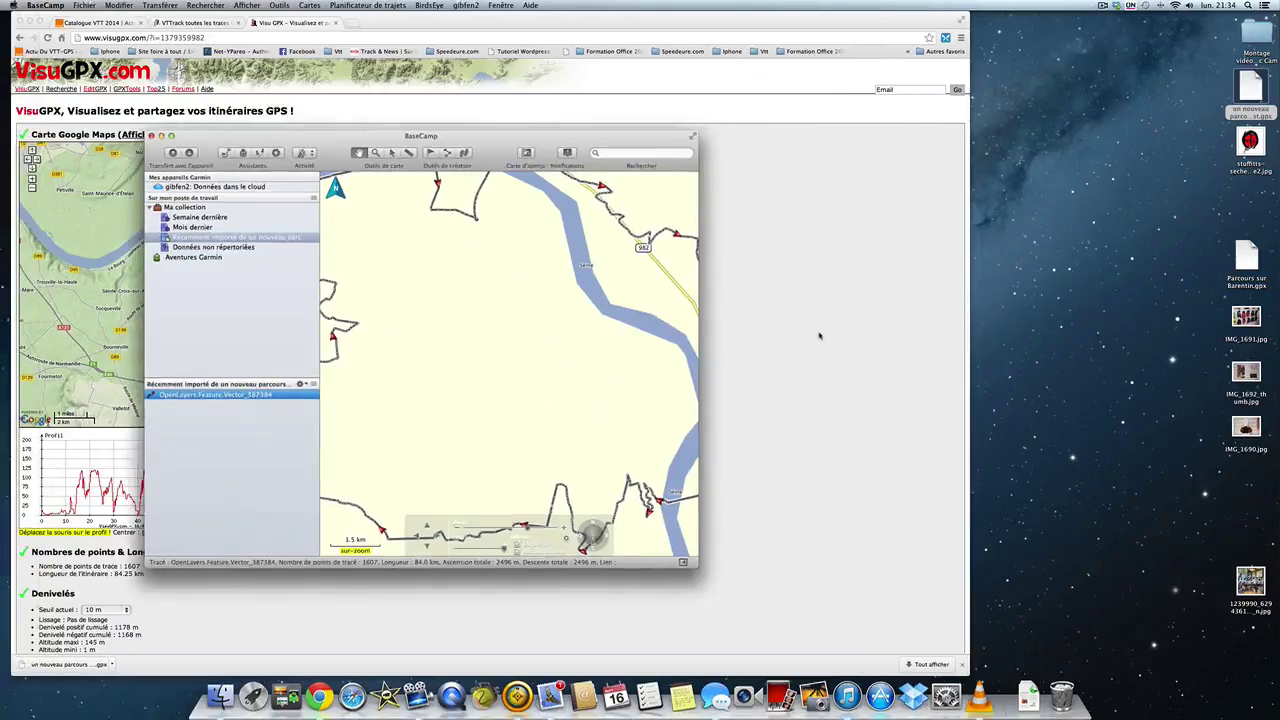
left_click(818, 336)
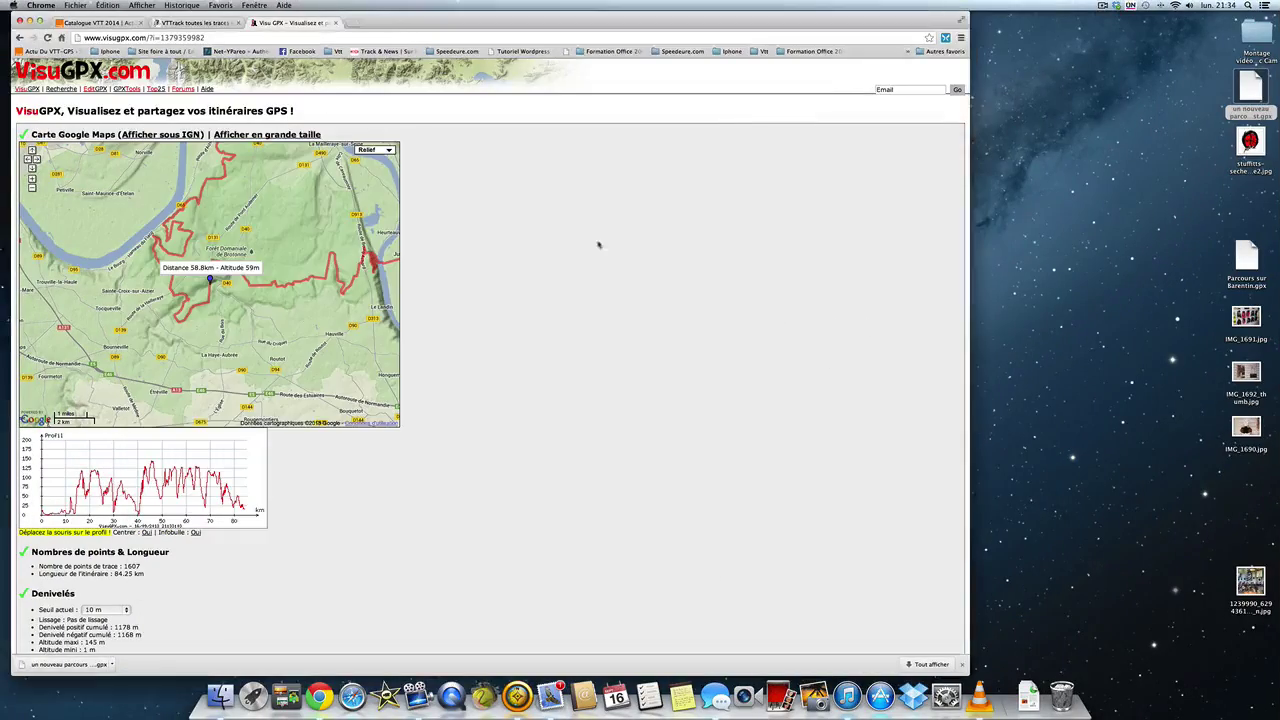
left_click(186, 22)
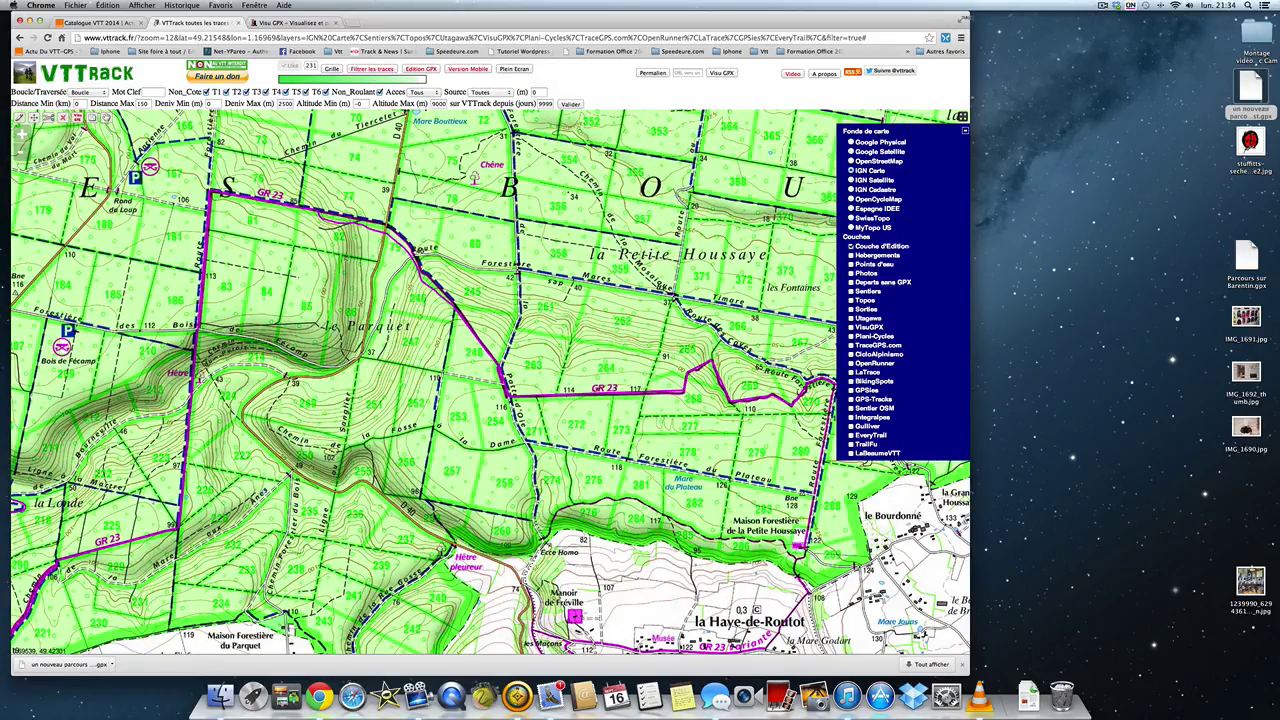
left_click(962, 19)
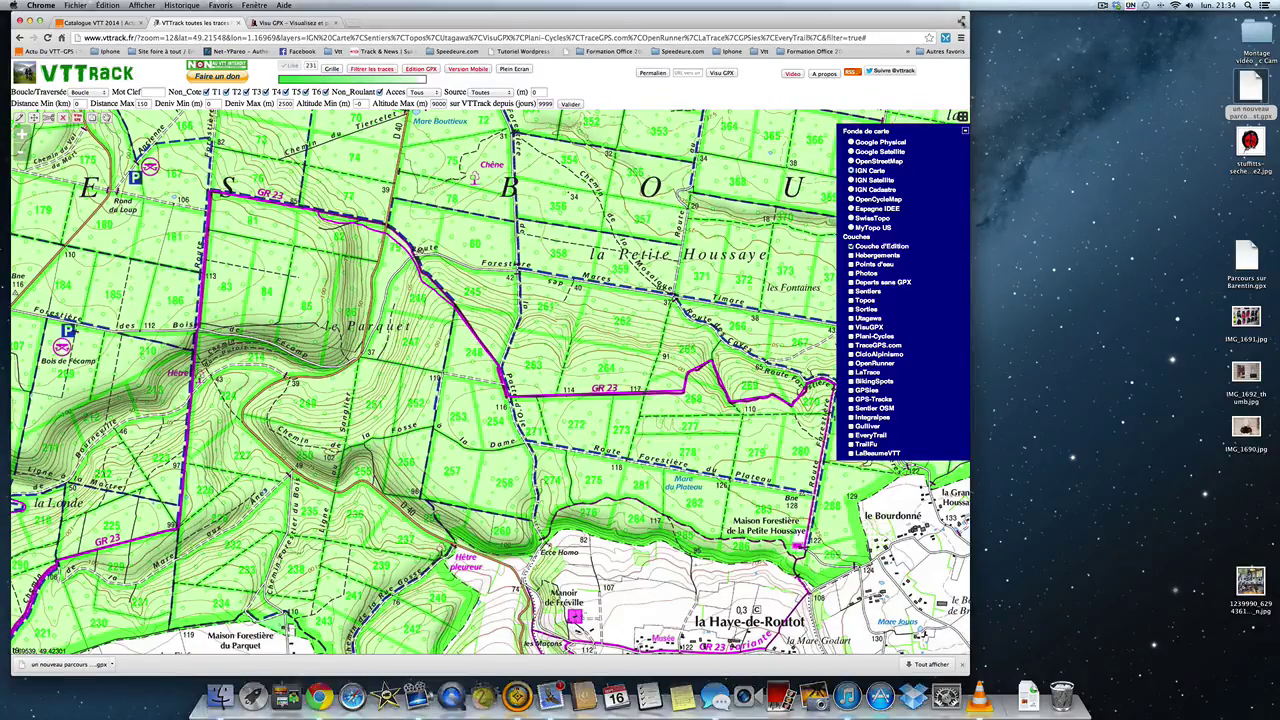